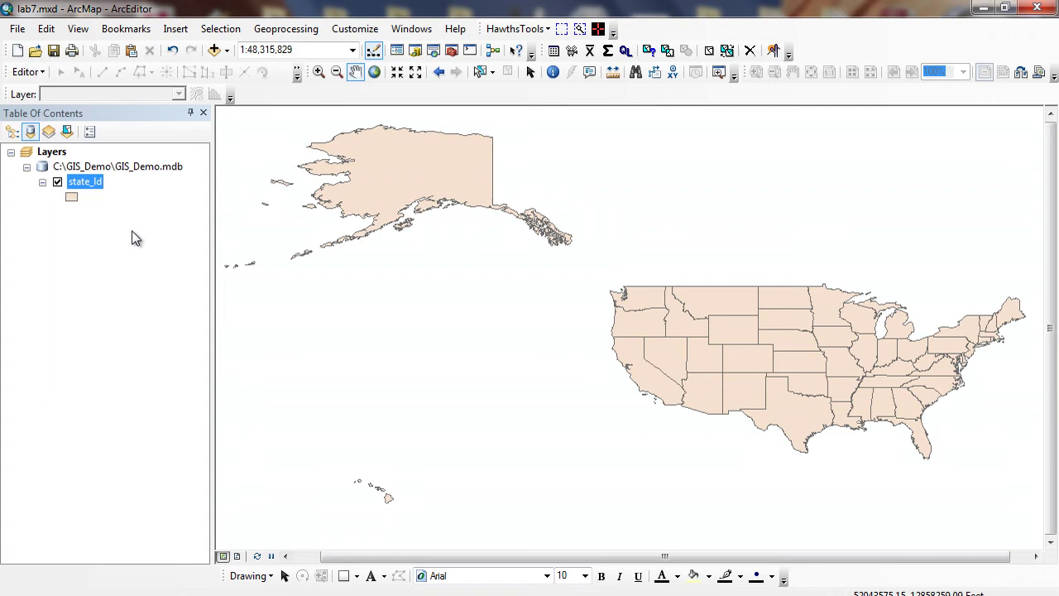
Open the state_ld attribute table, widen and move it, scroll through its columns, then close it
{"action": "right_click", "coordinate": [96, 180]}
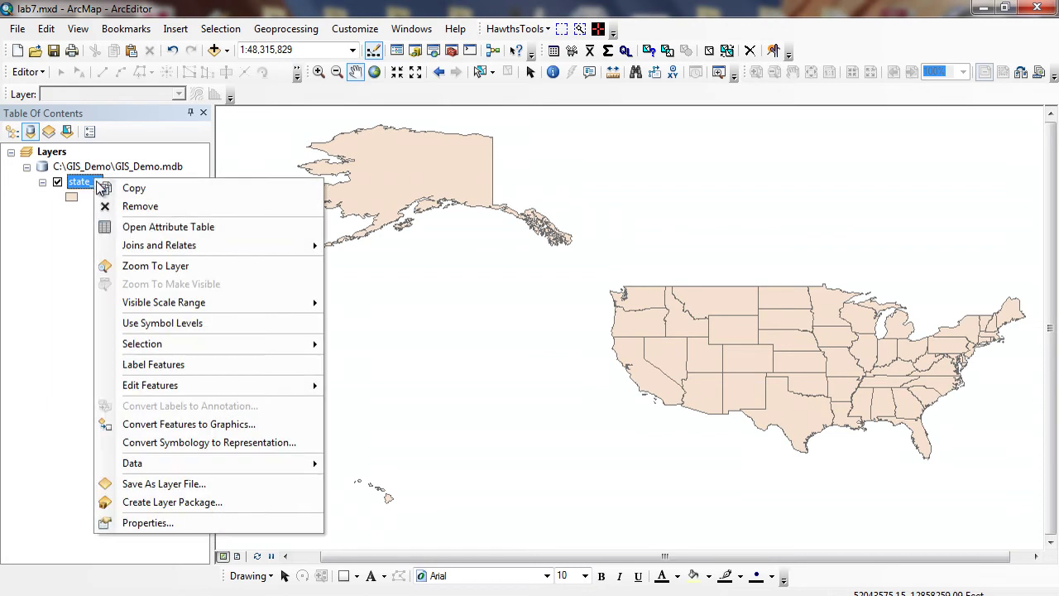
{"action": "left_click", "coordinate": [139, 227]}
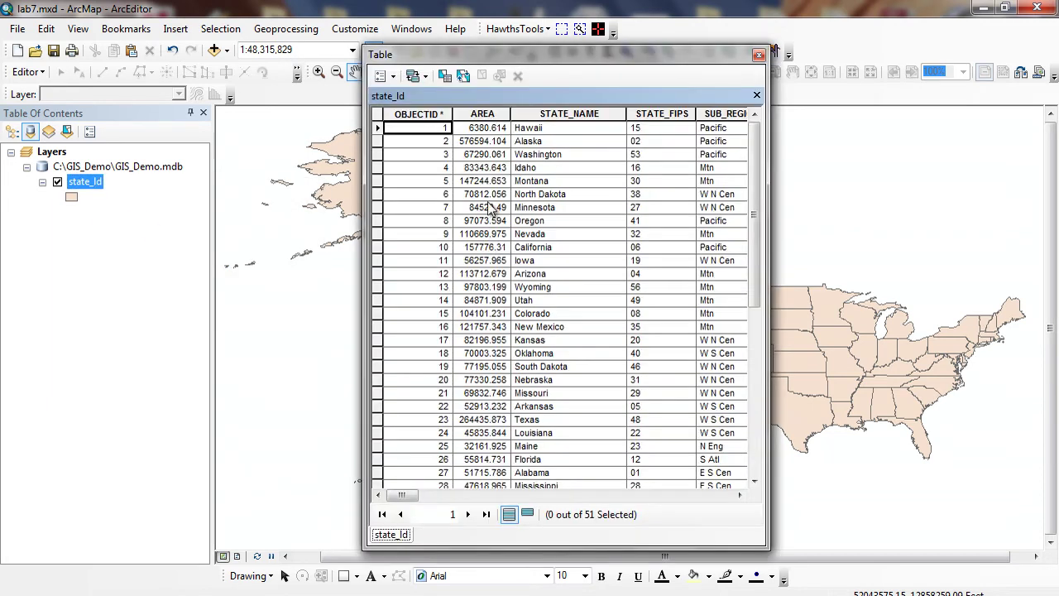
{"action": "left_click_drag", "start_coordinate": [769, 368], "coordinate": [1019, 318]}
{"action": "left_click_drag", "start_coordinate": [835, 56], "coordinate": [654, 60]}
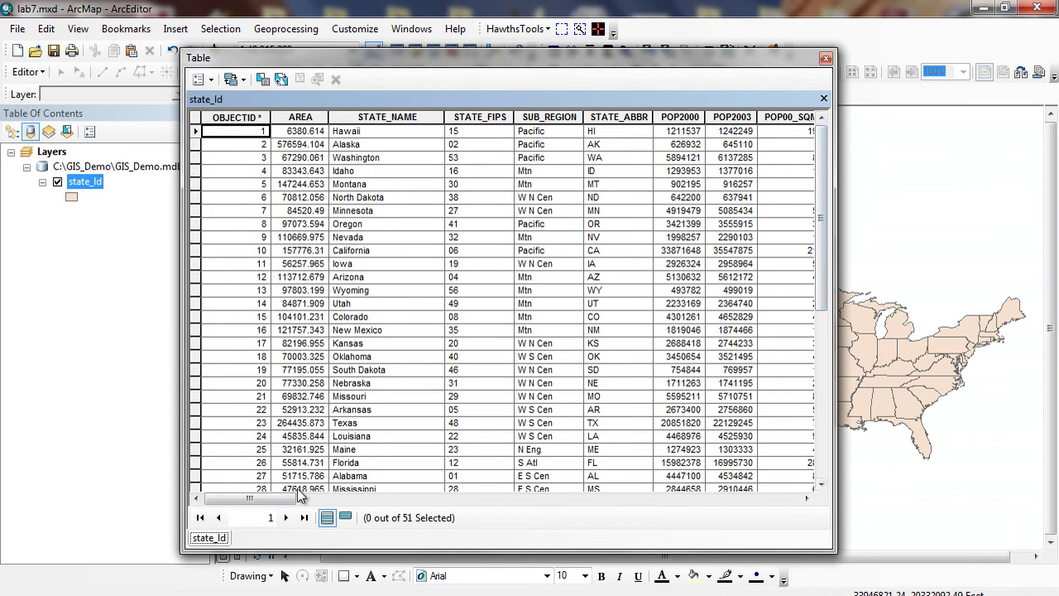
{"action": "left_click_drag", "start_coordinate": [259, 499], "coordinate": [773, 509]}
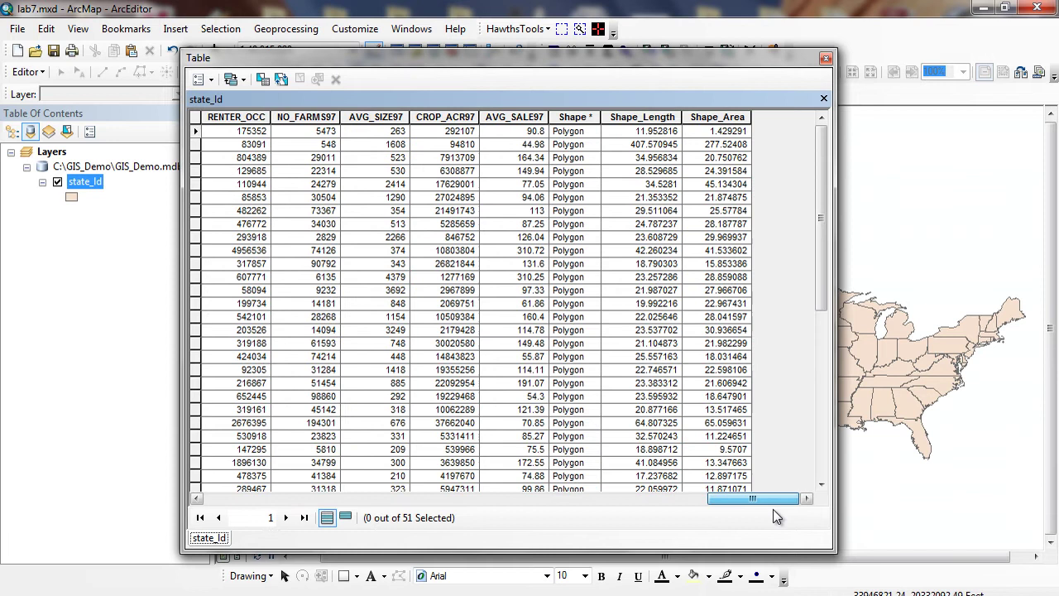
{"action": "left_click", "coordinate": [825, 58]}
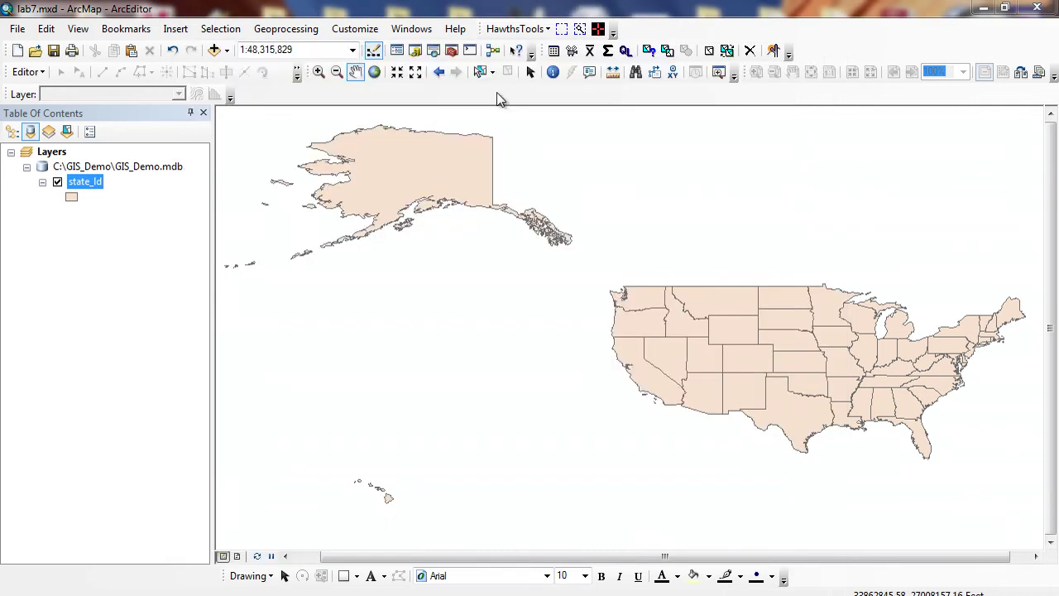
Reopen the state_ld attribute table and widen it to show the POP2000 and POP2003 columns
{"action": "right_click", "coordinate": [89, 183]}
{"action": "left_click", "coordinate": [149, 226]}
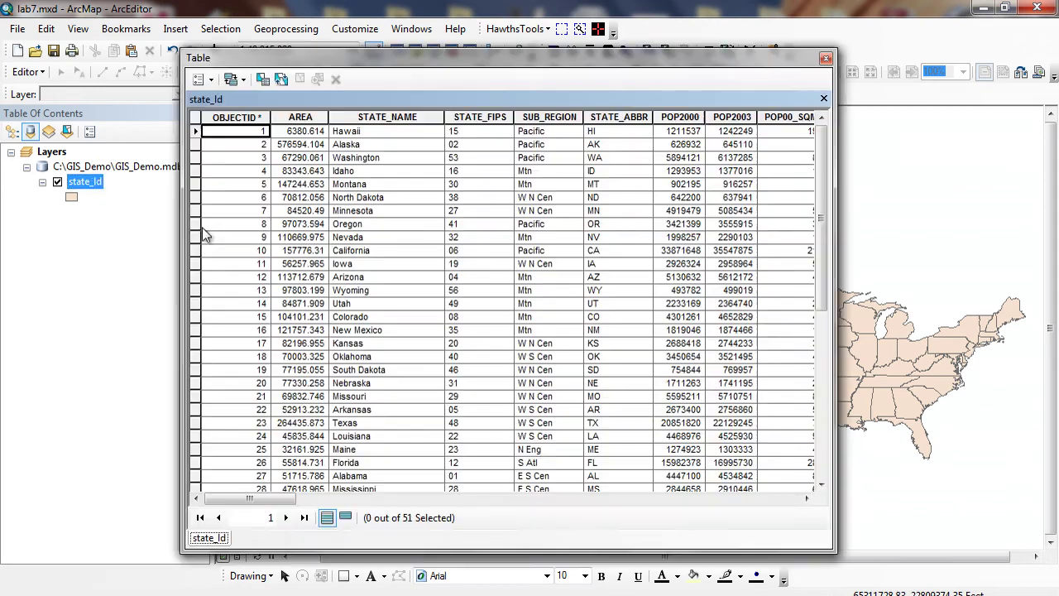
{"action": "left_click_drag", "start_coordinate": [836, 381], "coordinate": [978, 379]}
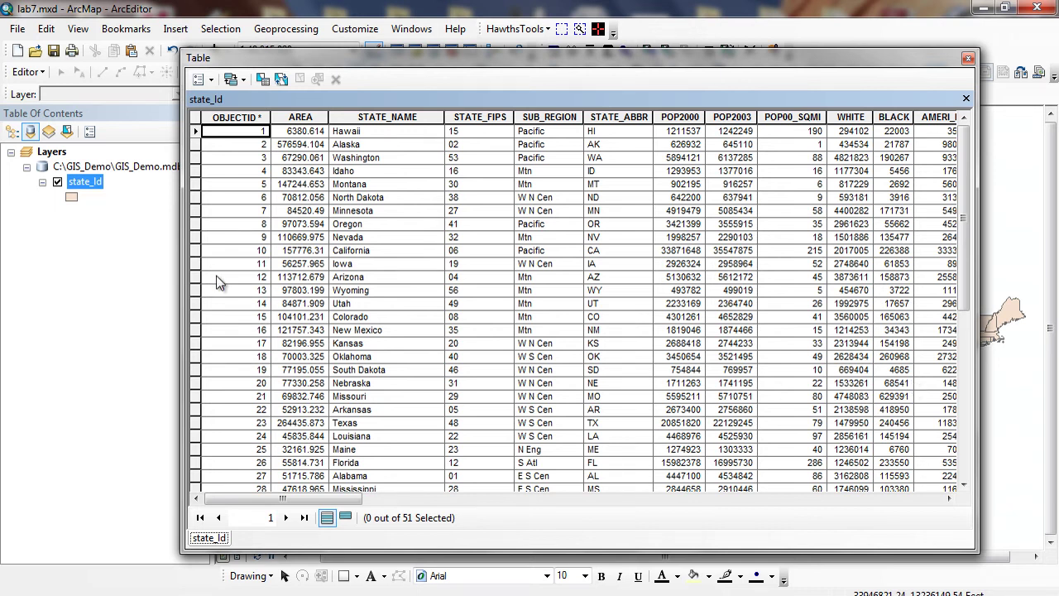
Sort states by STATE_NAME ascending, select Alaska through Idaho, then clear the selection
{"action": "right_click", "coordinate": [407, 116]}
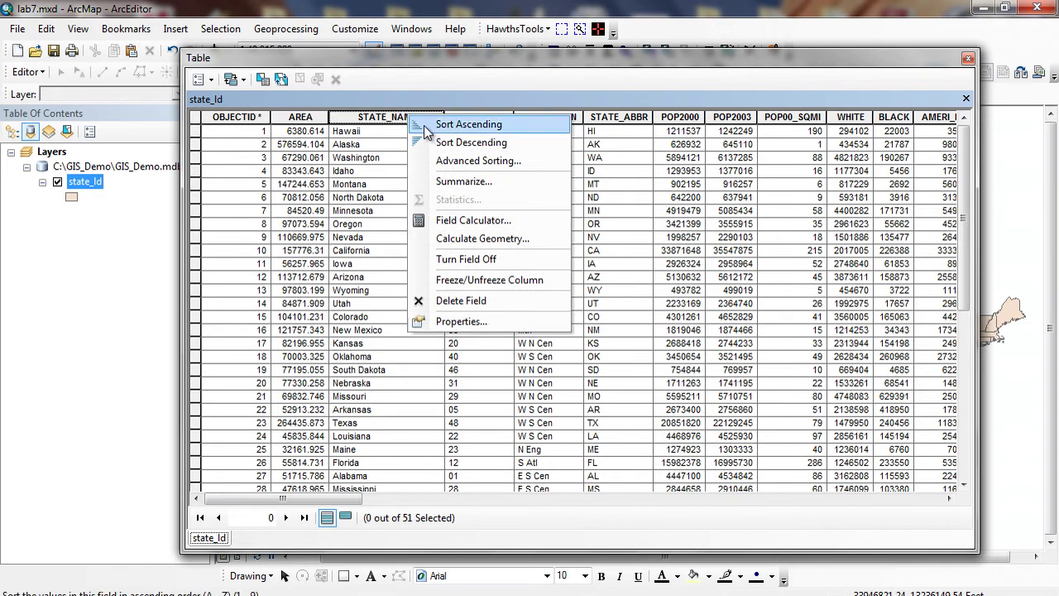
{"action": "left_click", "coordinate": [425, 125]}
{"action": "left_click_drag", "start_coordinate": [195, 145], "coordinate": [195, 291]}
{"action": "left_click_drag", "start_coordinate": [521, 58], "coordinate": [570, 121]}
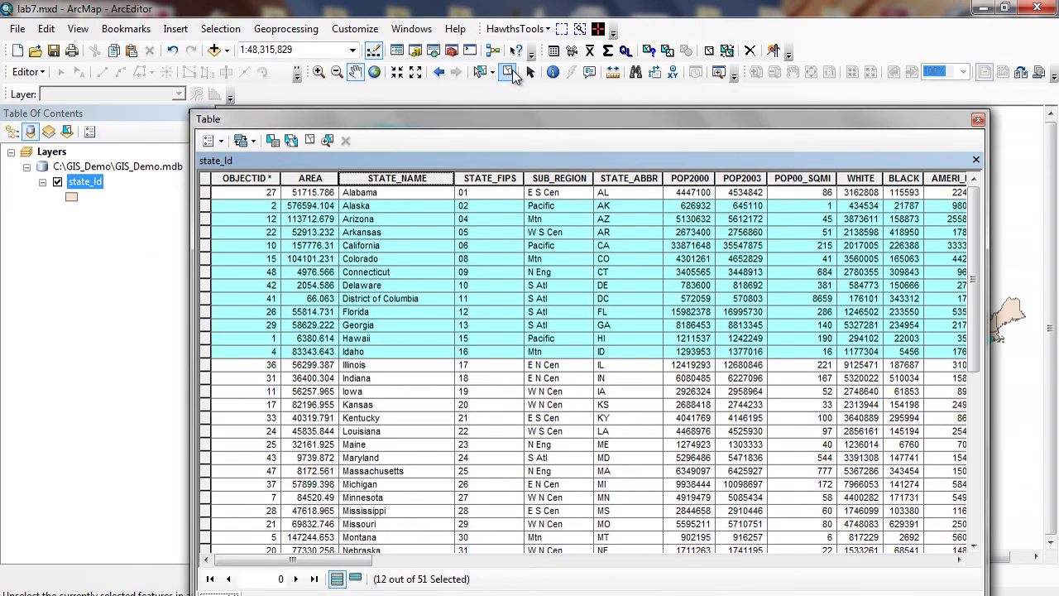
{"action": "left_click", "coordinate": [508, 71]}
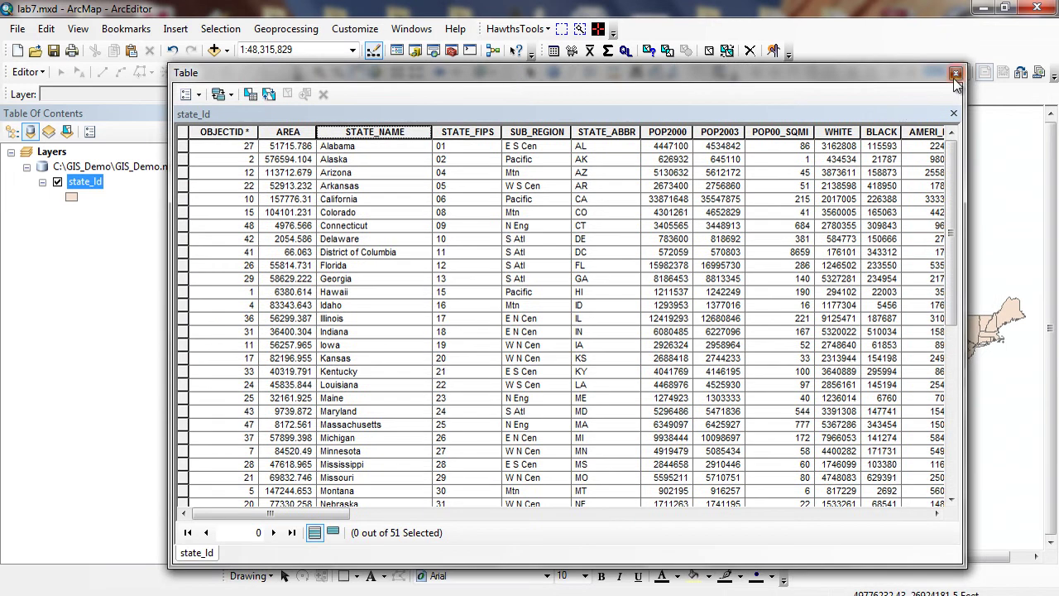
{"action": "left_click_drag", "start_coordinate": [298, 510], "coordinate": [346, 510]}
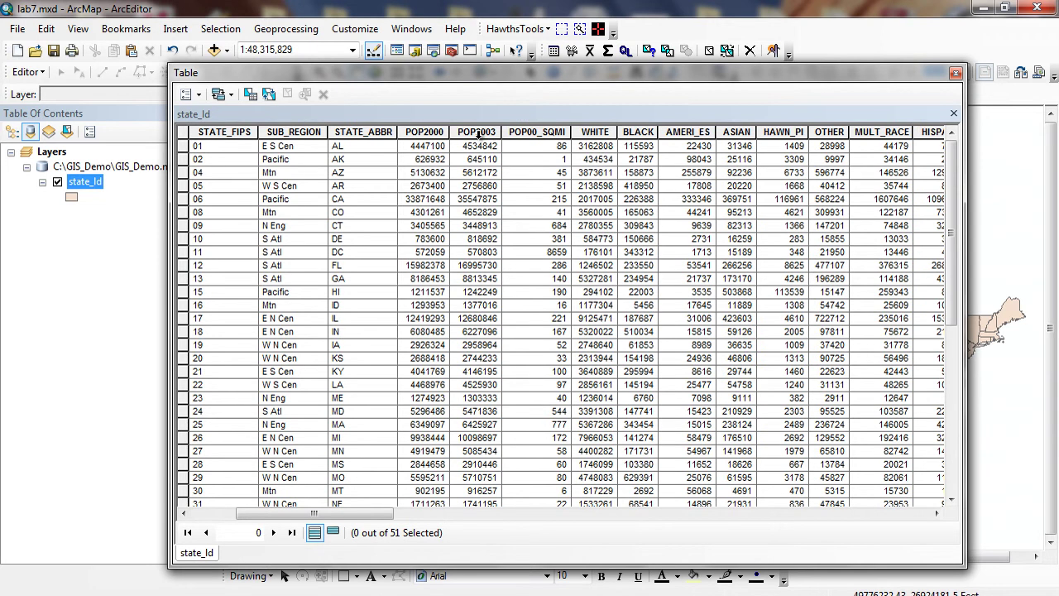
Close the attribute table and open Select By Attributes from the Selection menu
{"action": "left_click", "coordinate": [955, 73]}
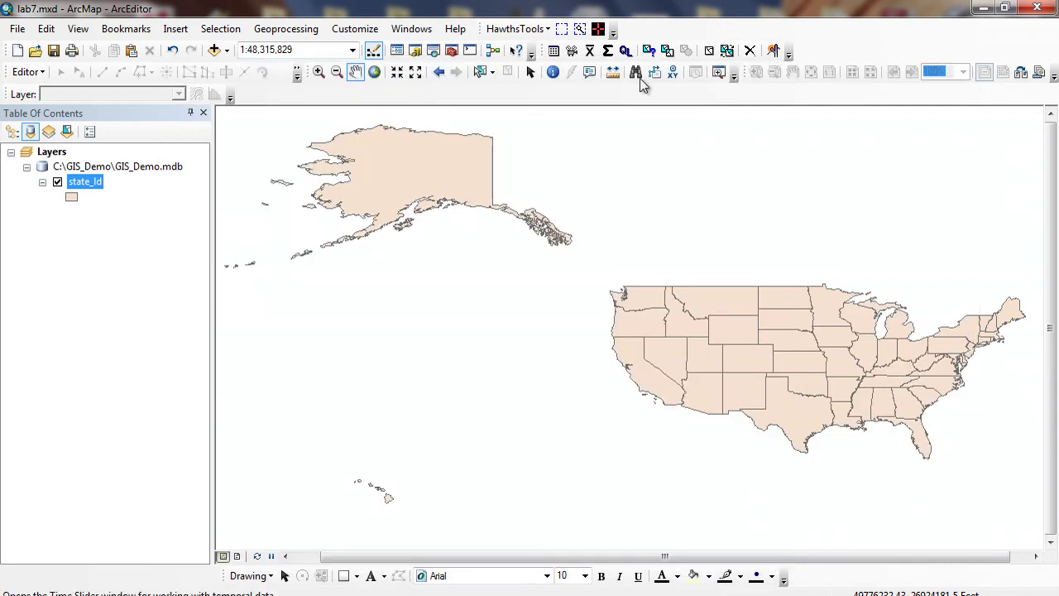
{"action": "left_click", "coordinate": [230, 35]}
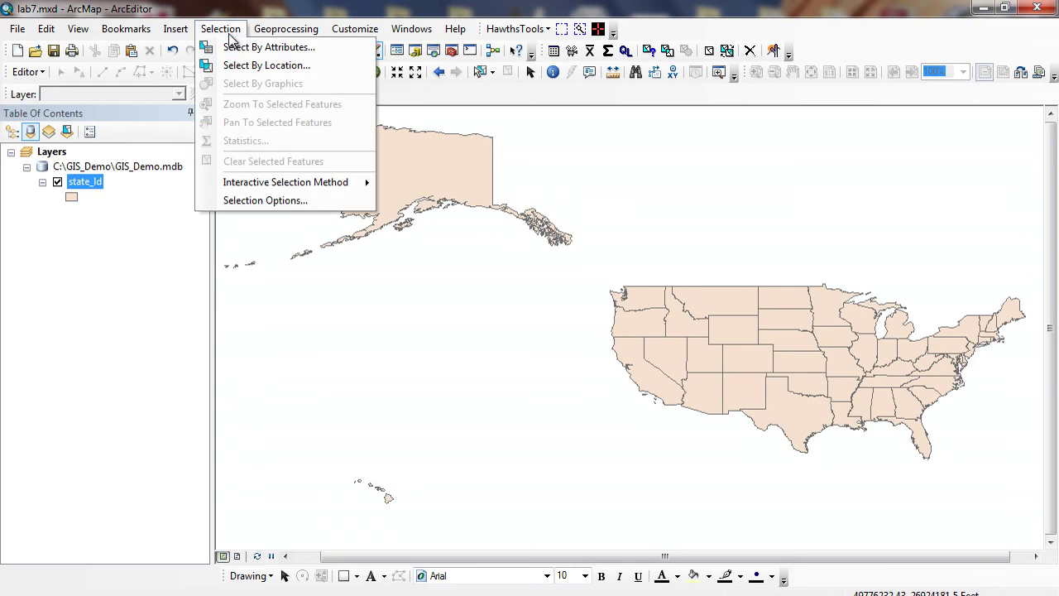
{"action": "left_click", "coordinate": [240, 47]}
{"action": "left_click_drag", "start_coordinate": [432, 136], "coordinate": [403, 83]}
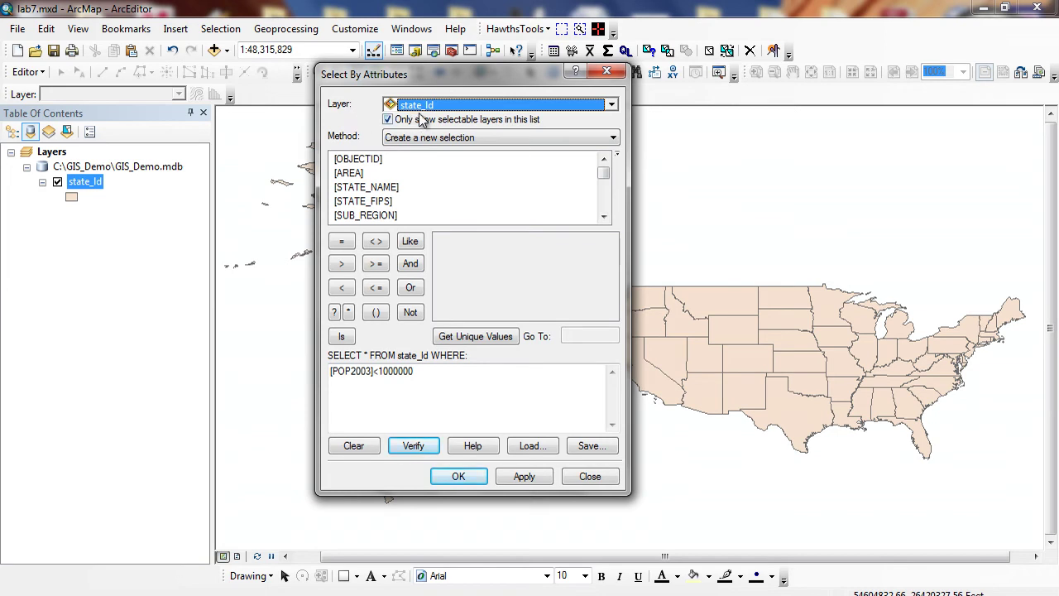
Keep the method as Create a new selection and highlight the old query expression
{"action": "left_click", "coordinate": [451, 141]}
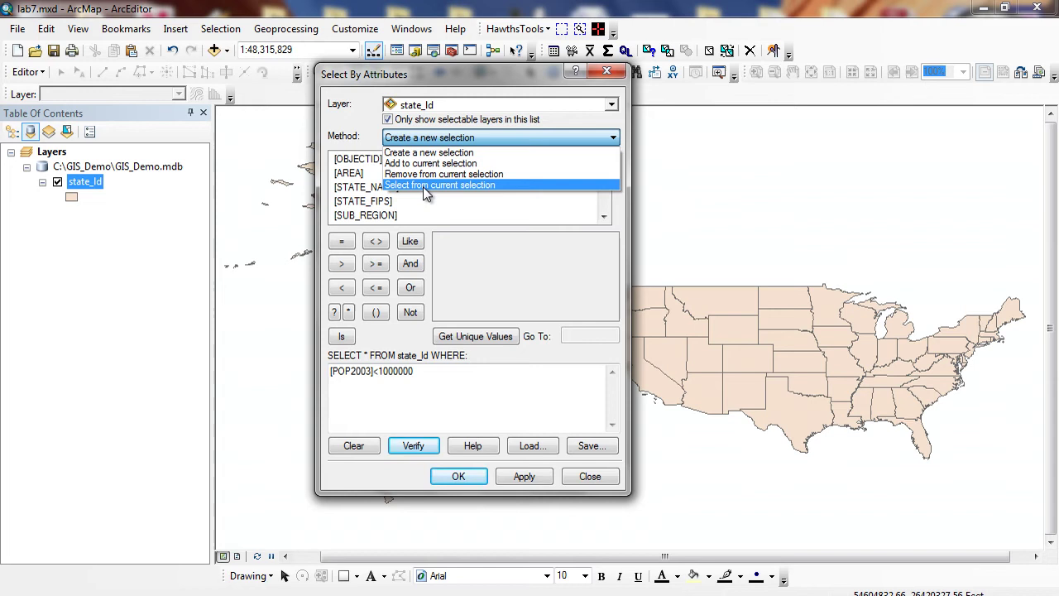
{"action": "left_click", "coordinate": [429, 152]}
{"action": "left_click", "coordinate": [604, 216]}
{"action": "left_click", "coordinate": [604, 216]}
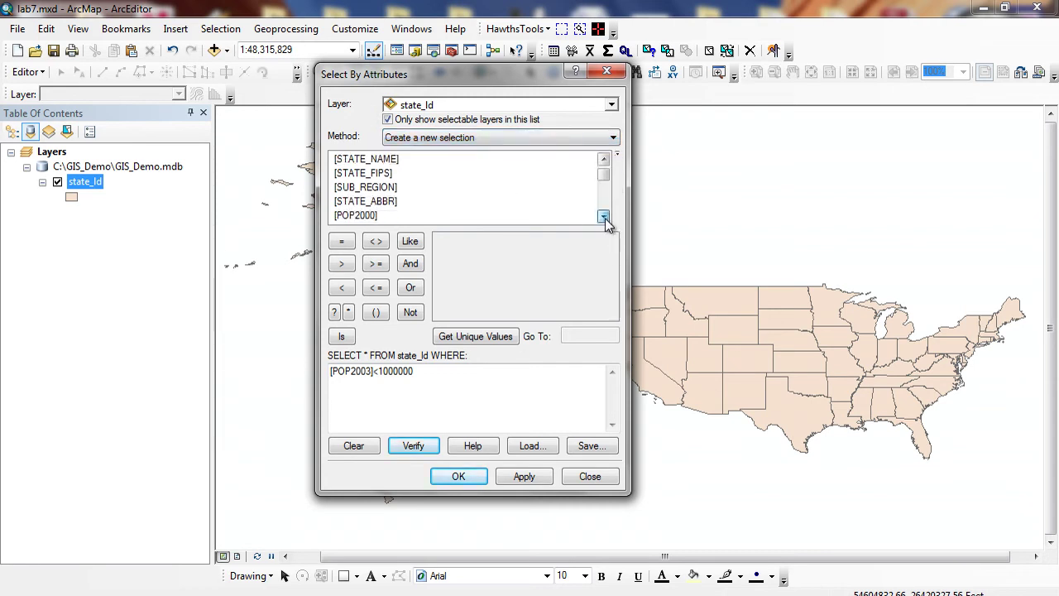
{"action": "left_click", "coordinate": [604, 216]}
{"action": "left_click", "coordinate": [604, 216]}
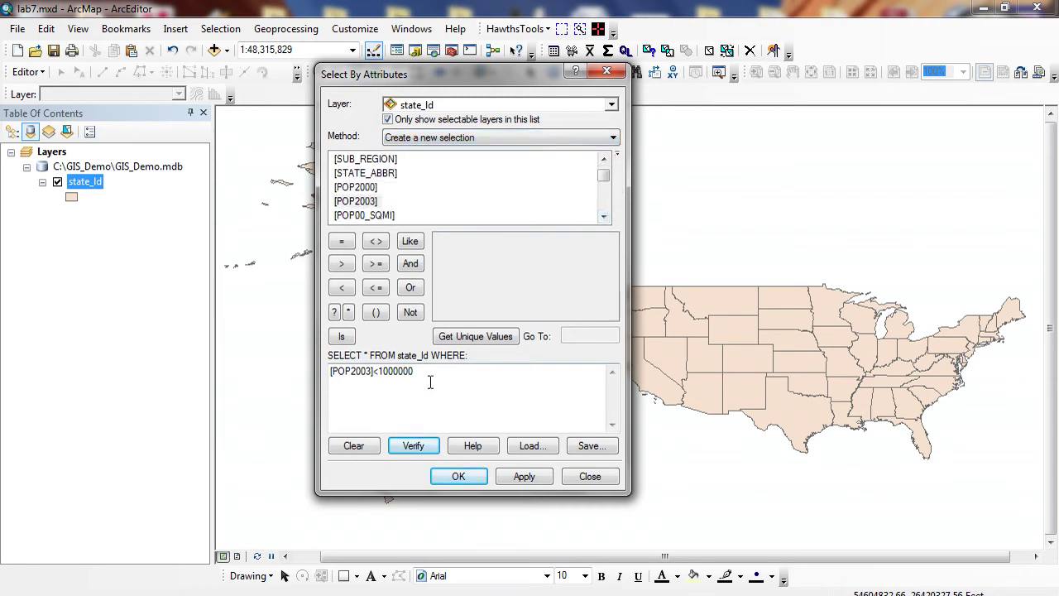
{"action": "left_click_drag", "start_coordinate": [431, 379], "coordinate": [289, 366]}
Replace the old expression with the query [POP2003] <1000000
{"action": "key", "text": "Delete"}
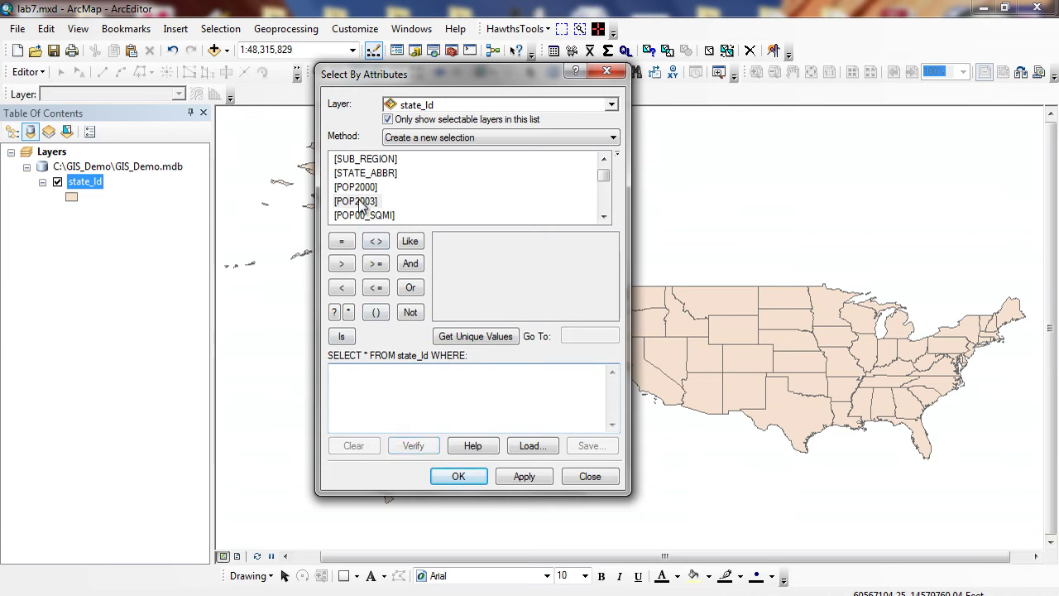
{"action": "double_click", "coordinate": [359, 201]}
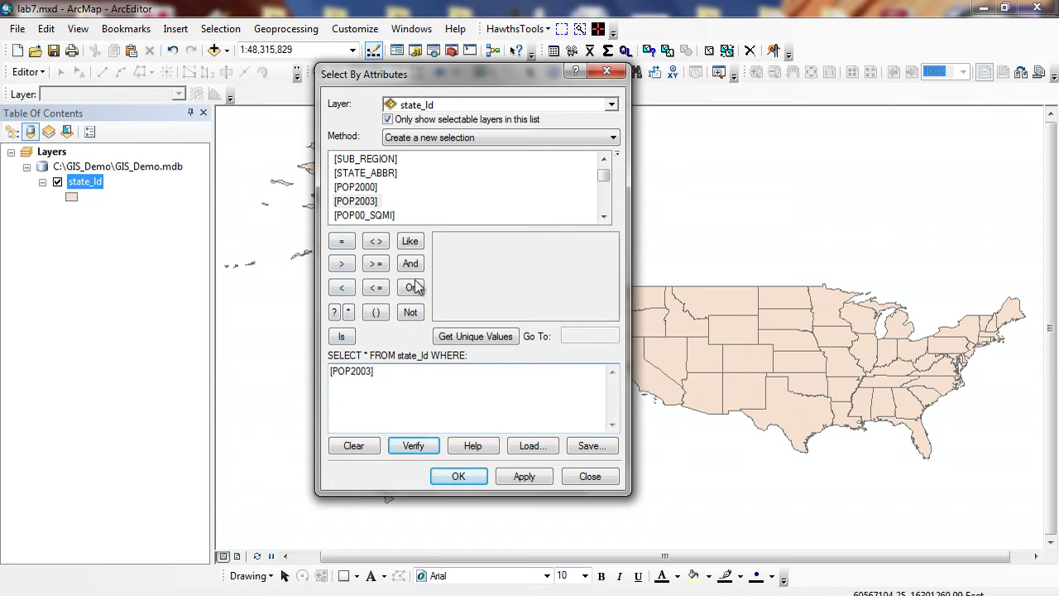
{"action": "left_click", "coordinate": [342, 288]}
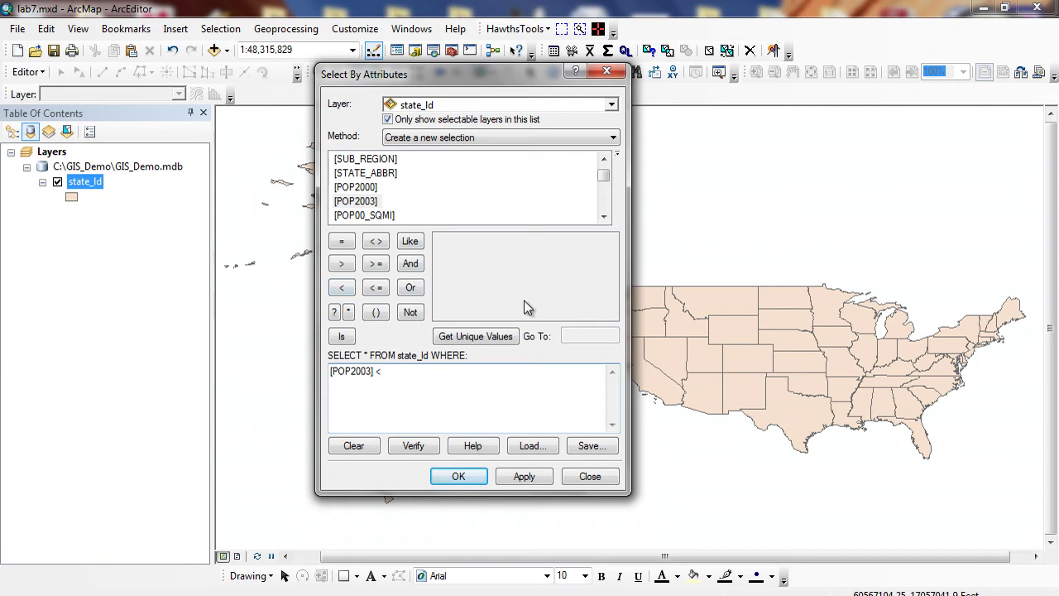
{"action": "type", "text": "1000000"}
Verify the query, then try writing the number as 1,000,000 and get a syntax error
{"action": "left_click", "coordinate": [413, 445]}
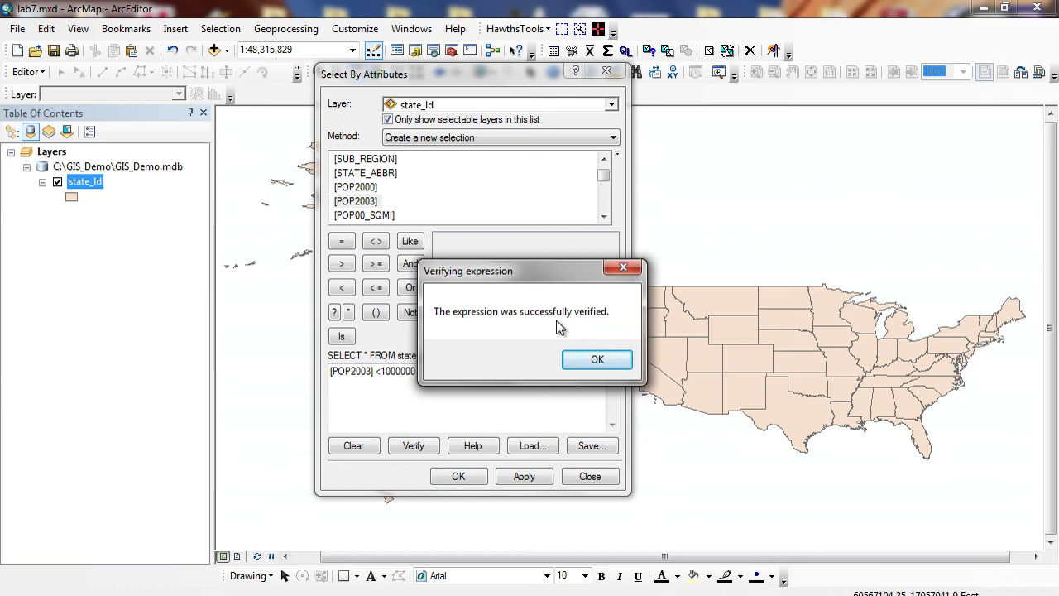
{"action": "left_click", "coordinate": [594, 359]}
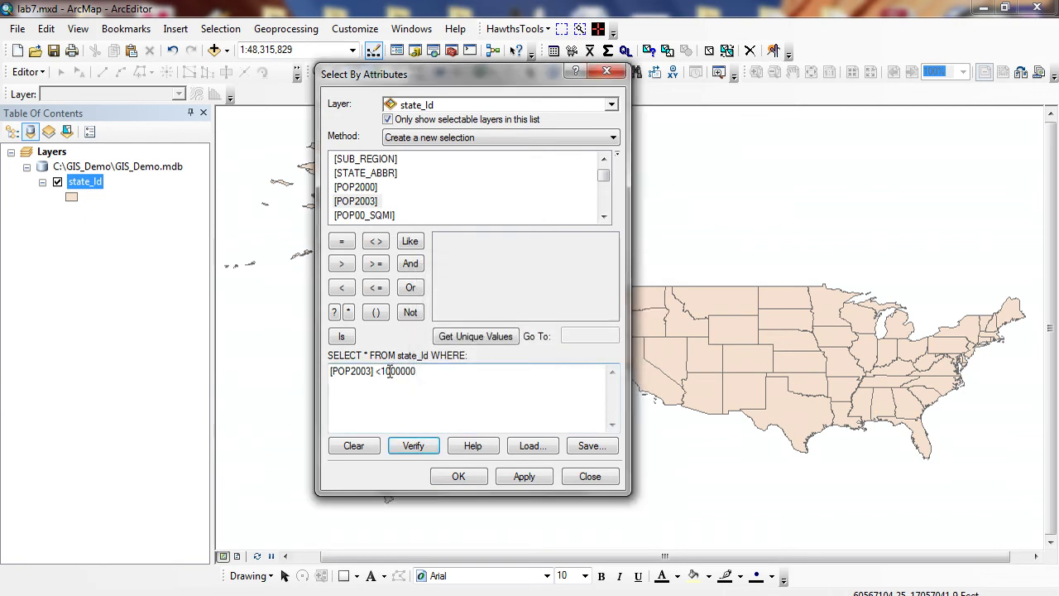
{"action": "left_click", "coordinate": [392, 371]}
{"action": "type", "text": ",000"}
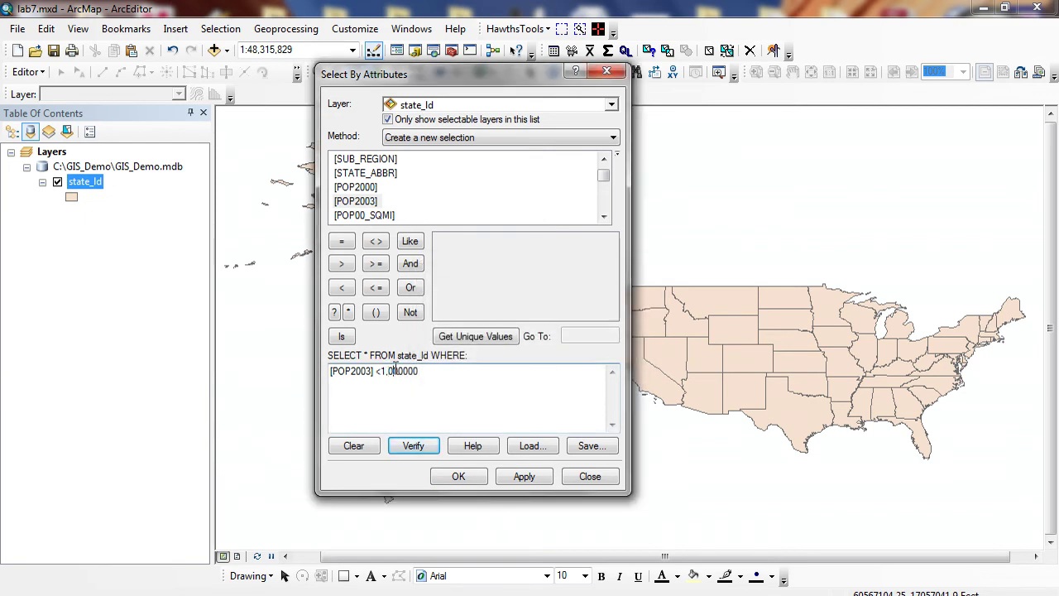
{"action": "type", "text": ","}
{"action": "left_click", "coordinate": [414, 446]}
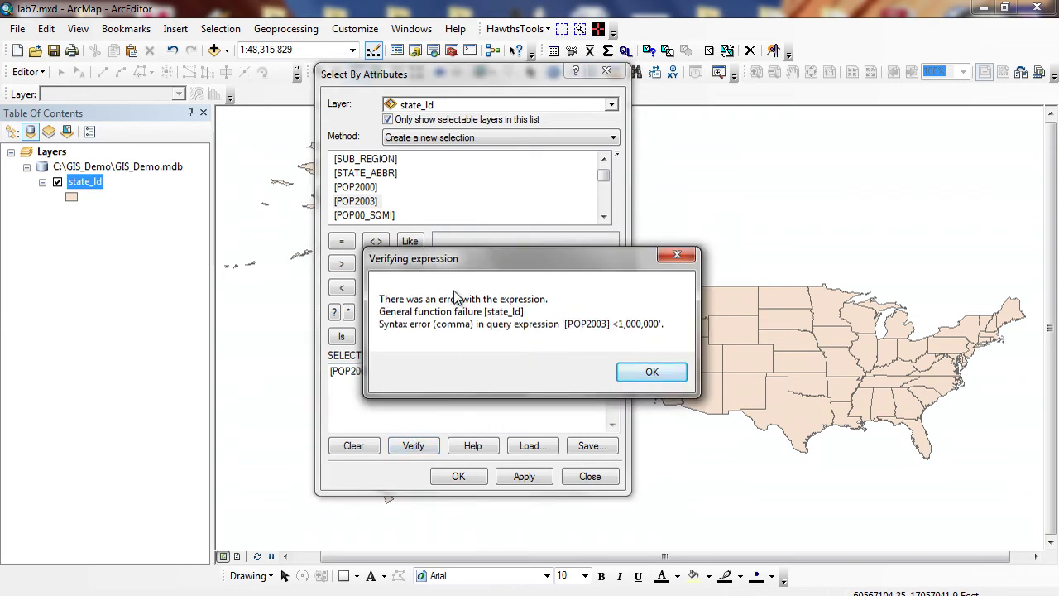
{"action": "left_click", "coordinate": [665, 372]}
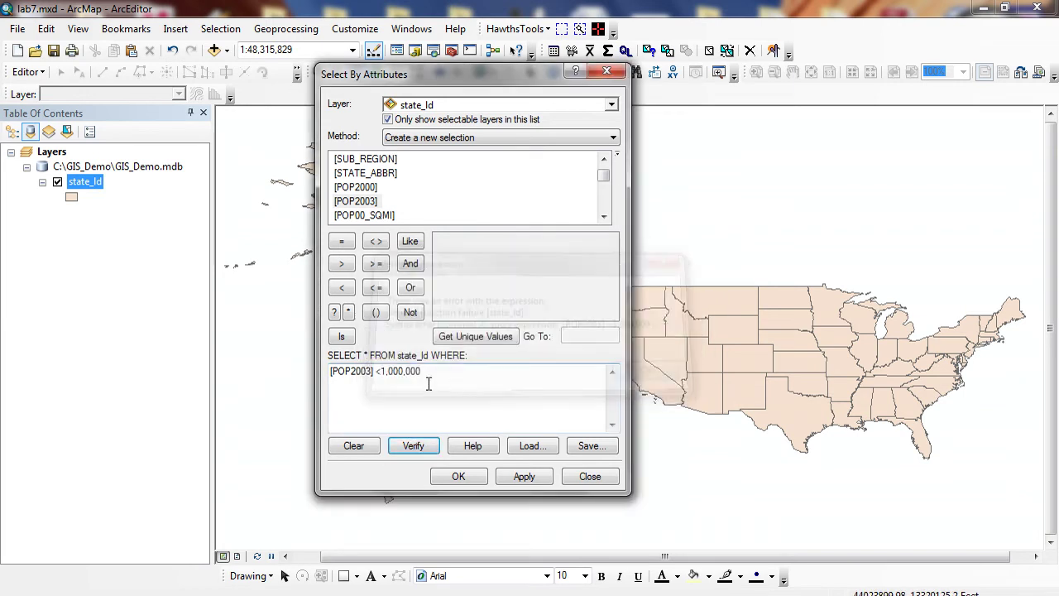
Remove the commas and apply the query, selecting the eight states under one million
{"action": "left_click", "coordinate": [388, 371]}
{"action": "key", "text": "BackSpace"}
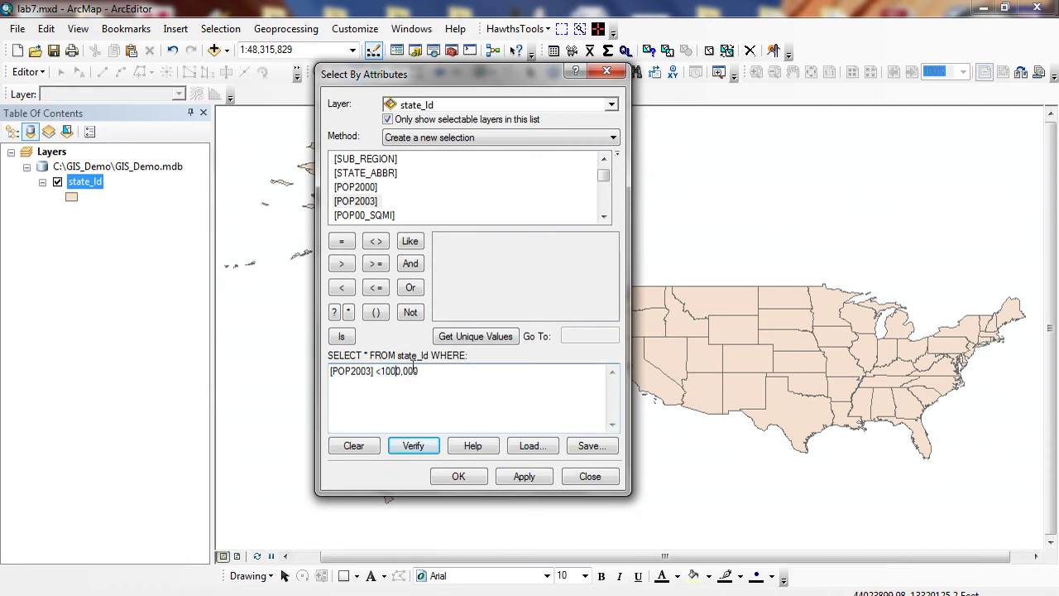
{"action": "key", "text": "Right"}
{"action": "key", "text": "Right"}
{"action": "key", "text": "BackSpace"}
{"action": "left_click", "coordinate": [537, 482]}
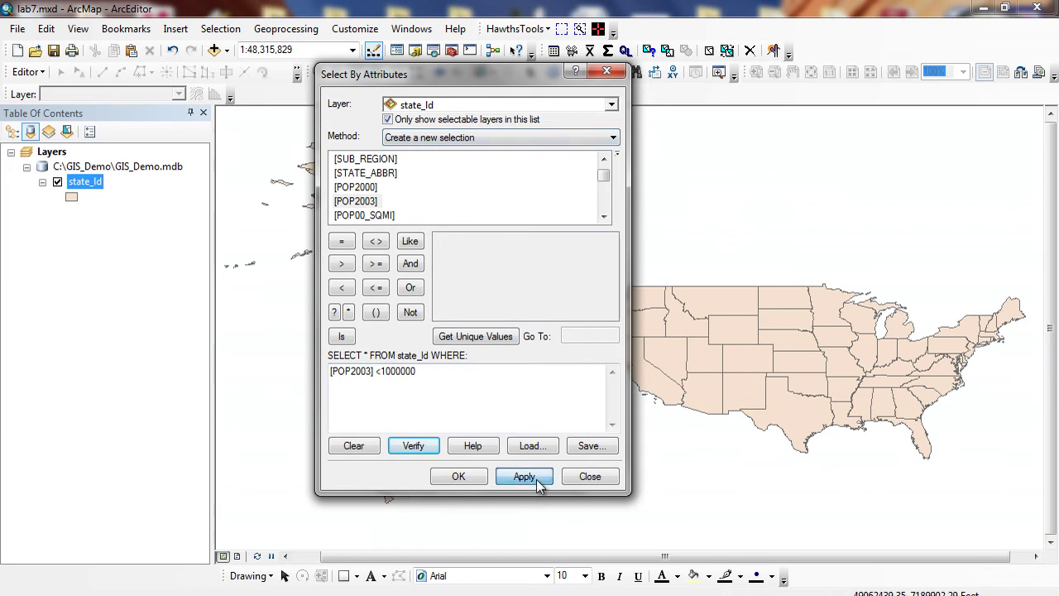
{"action": "left_click", "coordinate": [468, 479]}
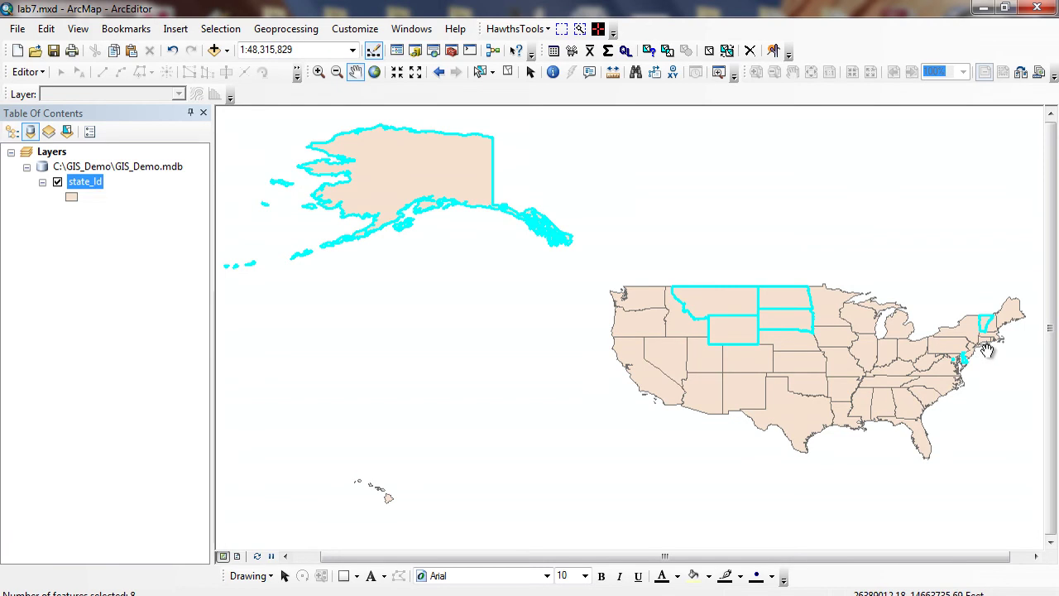
Open the state_ld table, list only the 8 selected states, and sort them by POP2003 descending
{"action": "right_click", "coordinate": [101, 188]}
{"action": "left_click", "coordinate": [117, 229]}
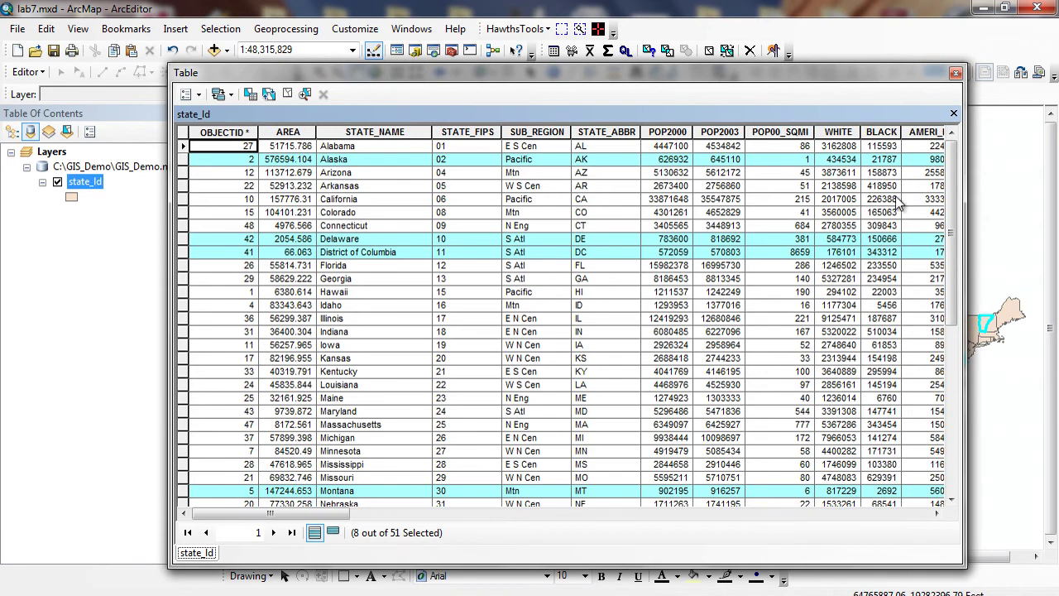
{"action": "left_click", "coordinate": [334, 537]}
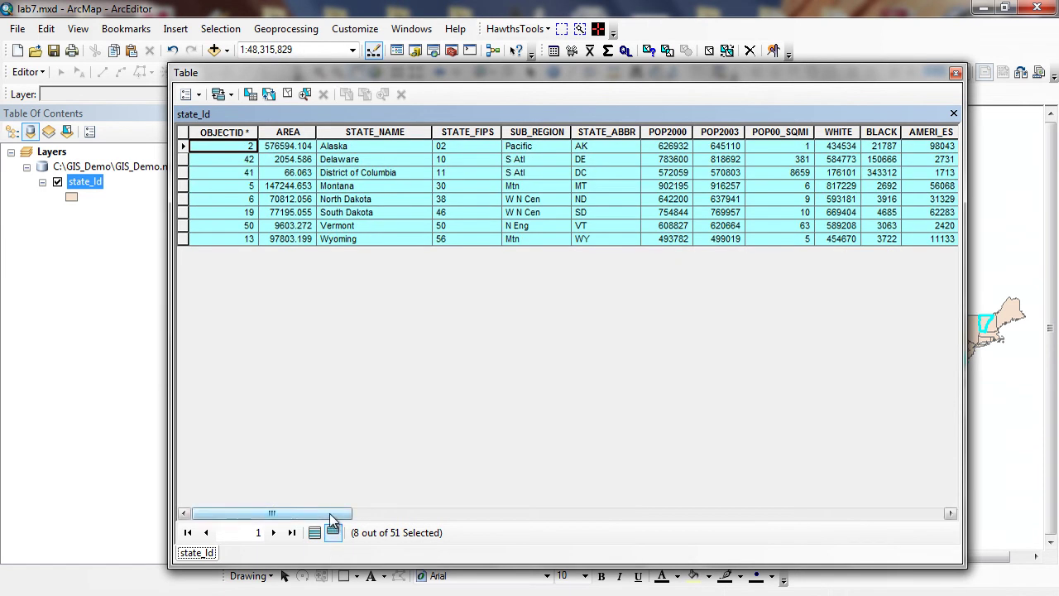
{"action": "left_click_drag", "start_coordinate": [331, 515], "coordinate": [369, 484]}
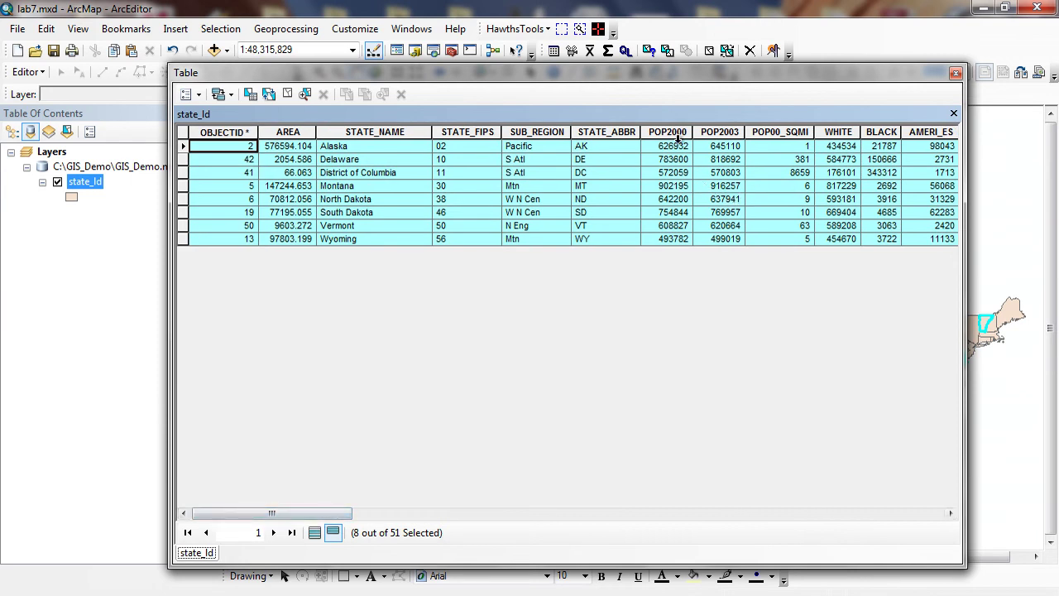
{"action": "right_click", "coordinate": [713, 133]}
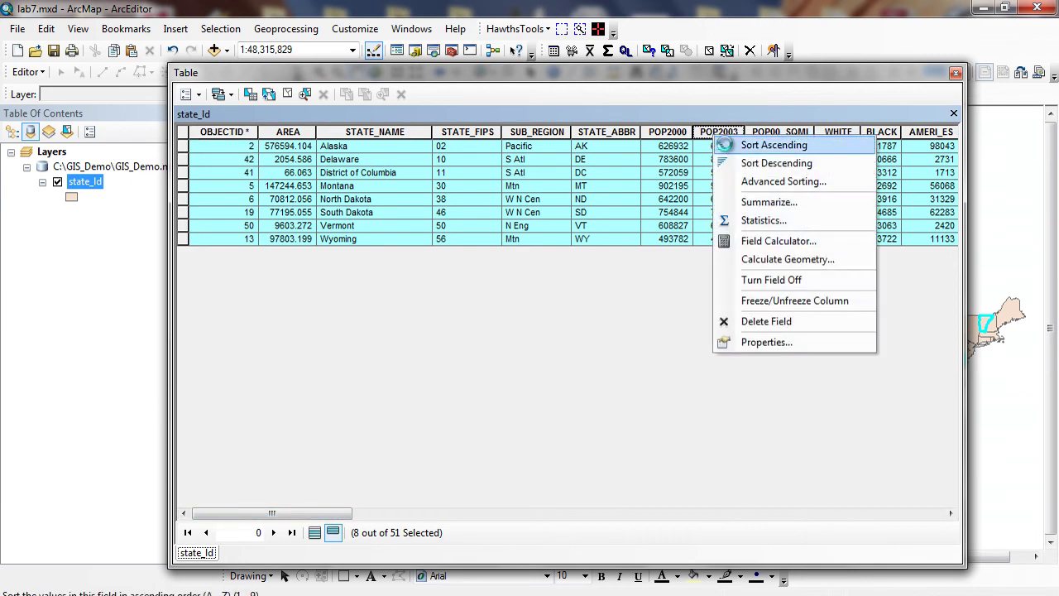
{"action": "left_click", "coordinate": [722, 142]}
{"action": "right_click", "coordinate": [728, 133]}
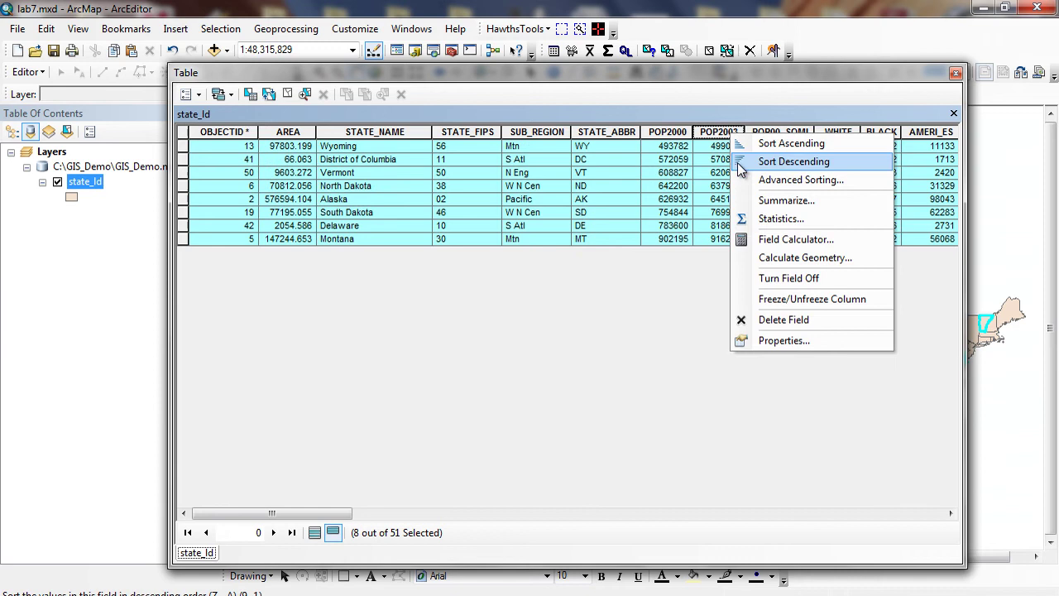
{"action": "left_click", "coordinate": [739, 164]}
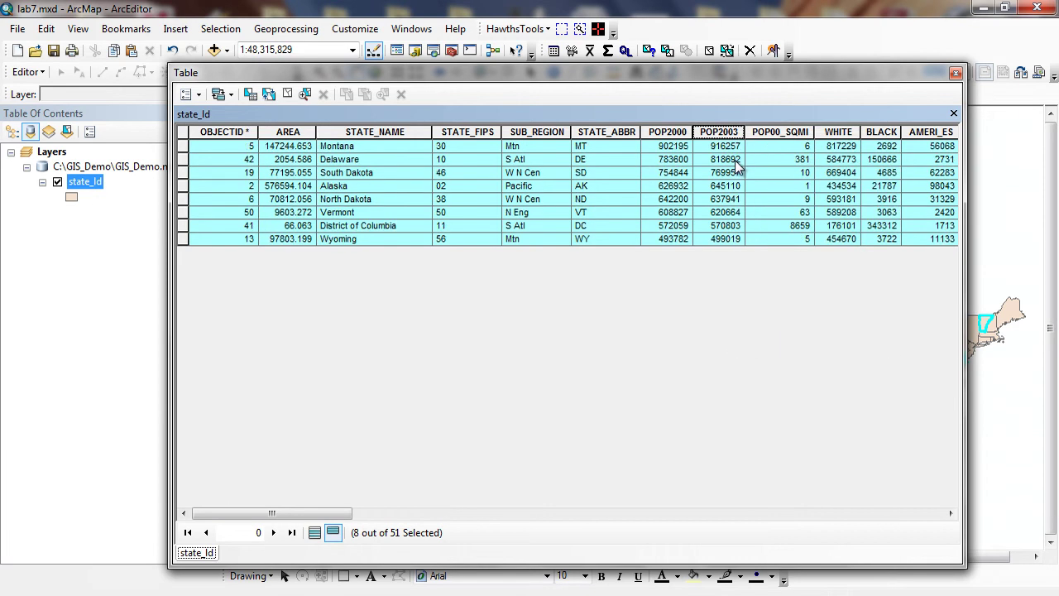
Show all records, close the table, and clear the state selection
{"action": "left_click", "coordinate": [314, 533]}
{"action": "left_click", "coordinate": [956, 73]}
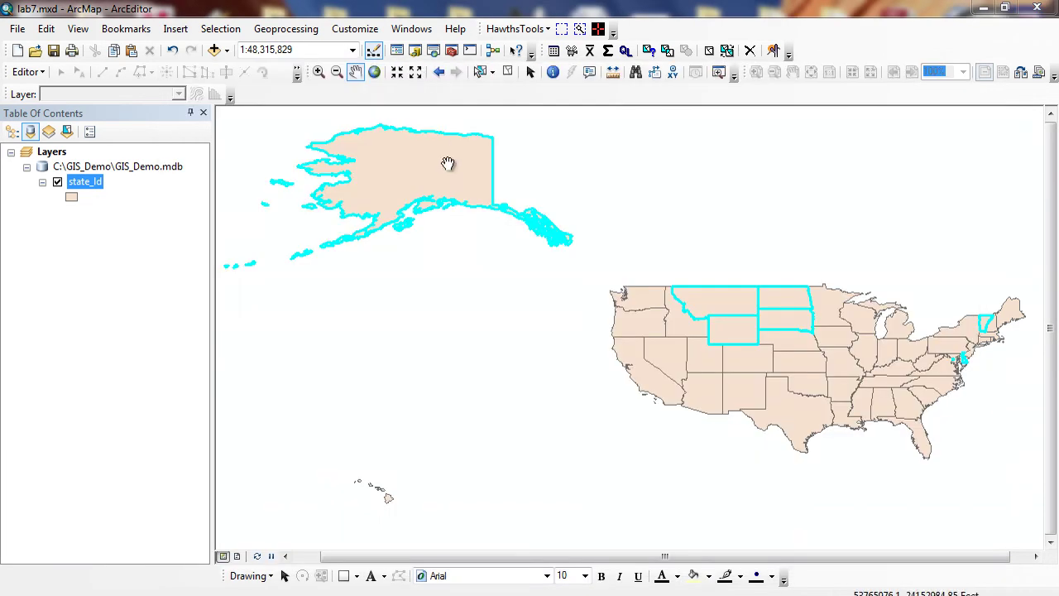
{"action": "left_click", "coordinate": [509, 72]}
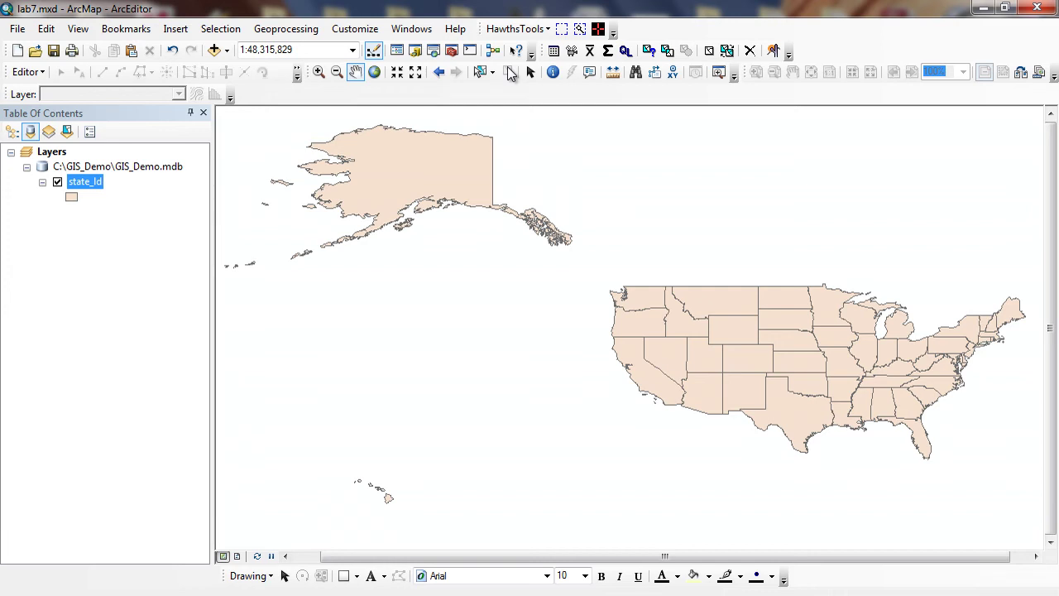
Open Select By Attributes and delete the previous population query
{"action": "left_click", "coordinate": [220, 33]}
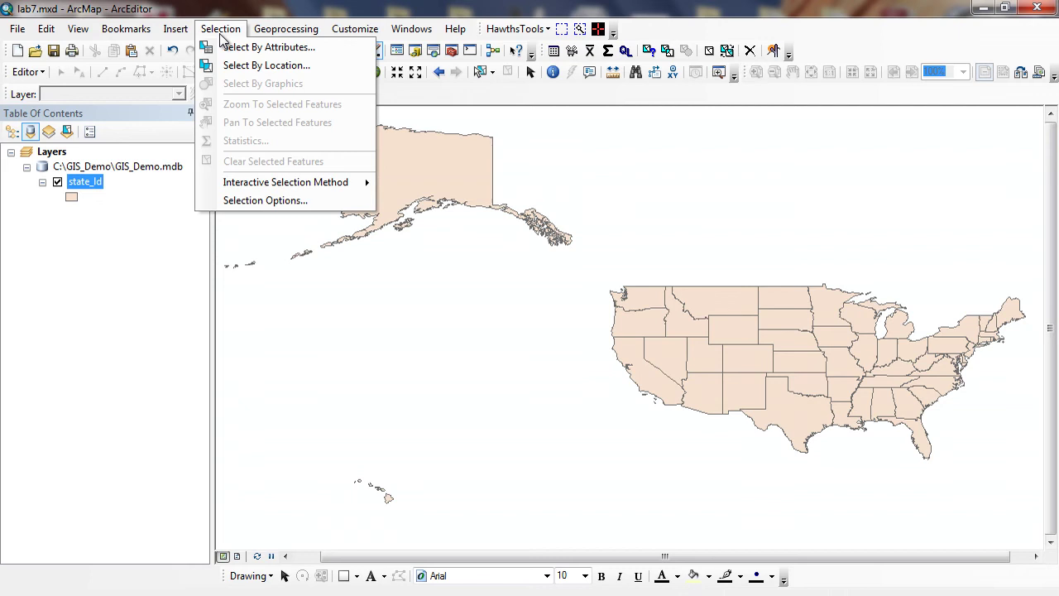
{"action": "left_click", "coordinate": [238, 53]}
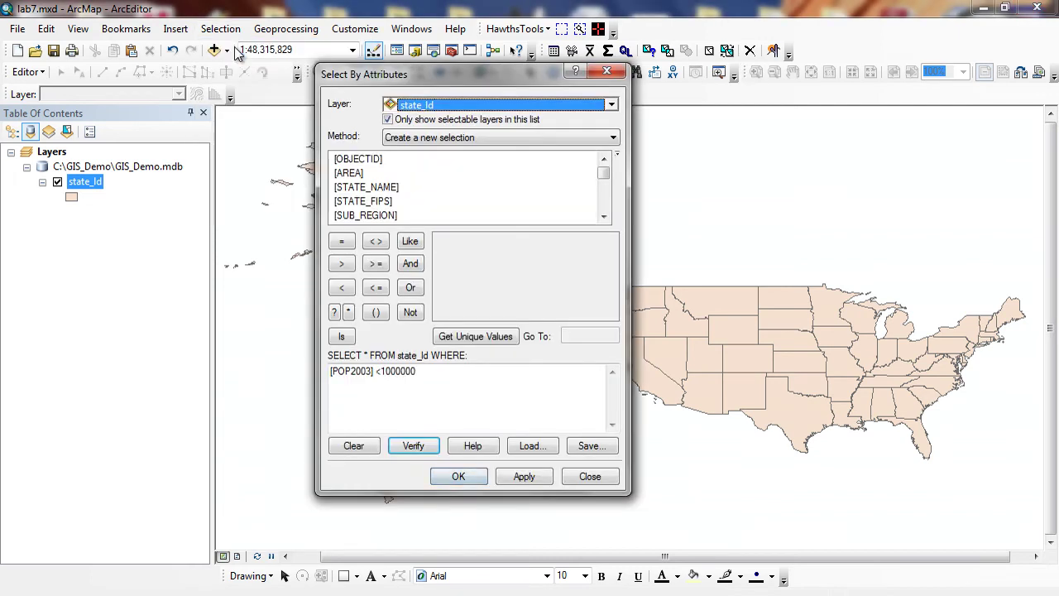
{"action": "left_click_drag", "start_coordinate": [418, 372], "coordinate": [249, 369]}
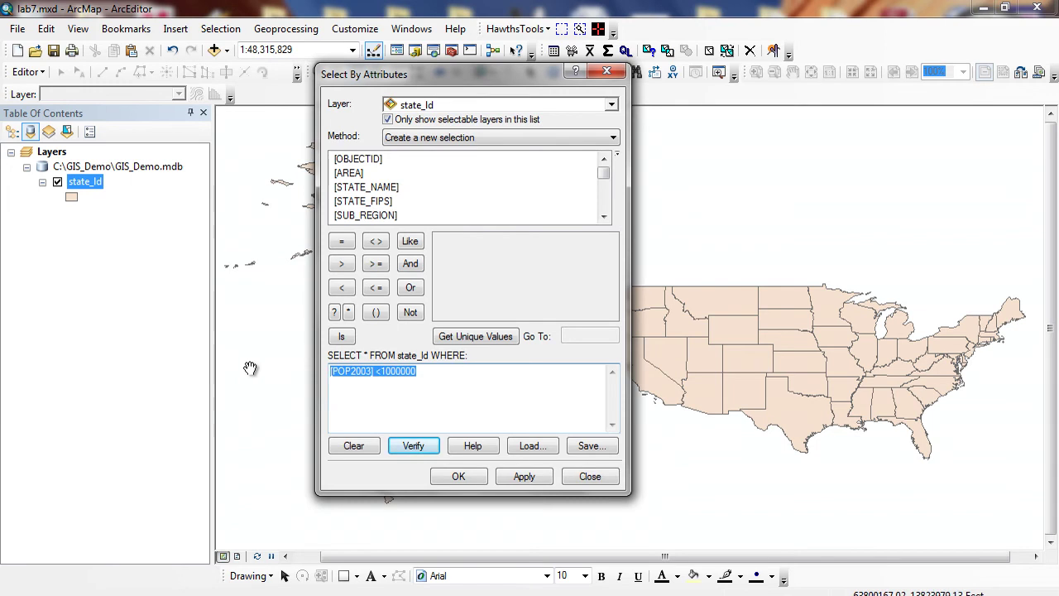
{"action": "key", "text": "Delete"}
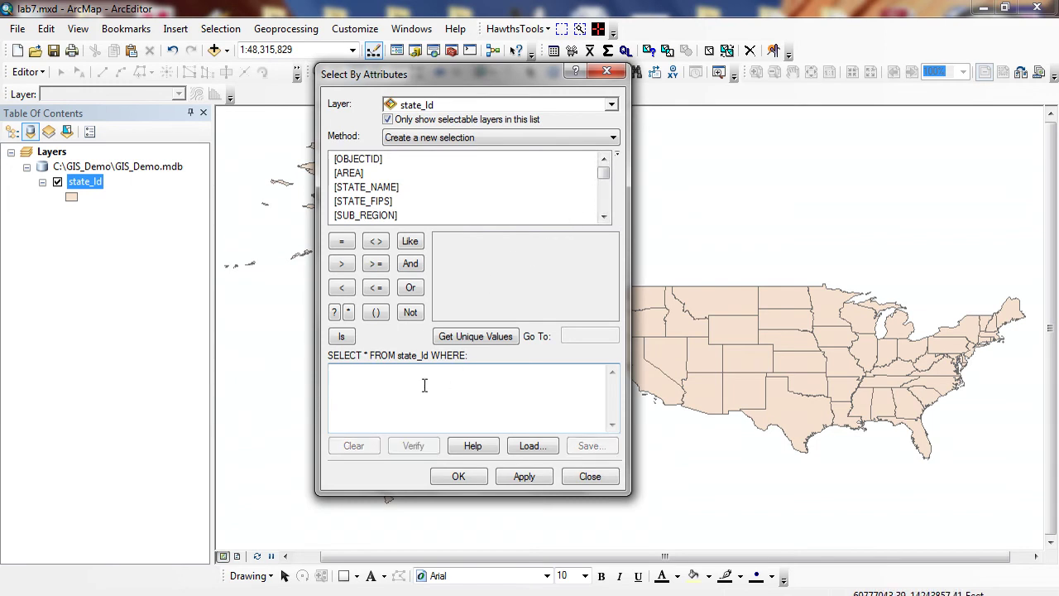
{"action": "left_click", "coordinate": [604, 217]}
{"action": "double_click", "coordinate": [604, 216]}
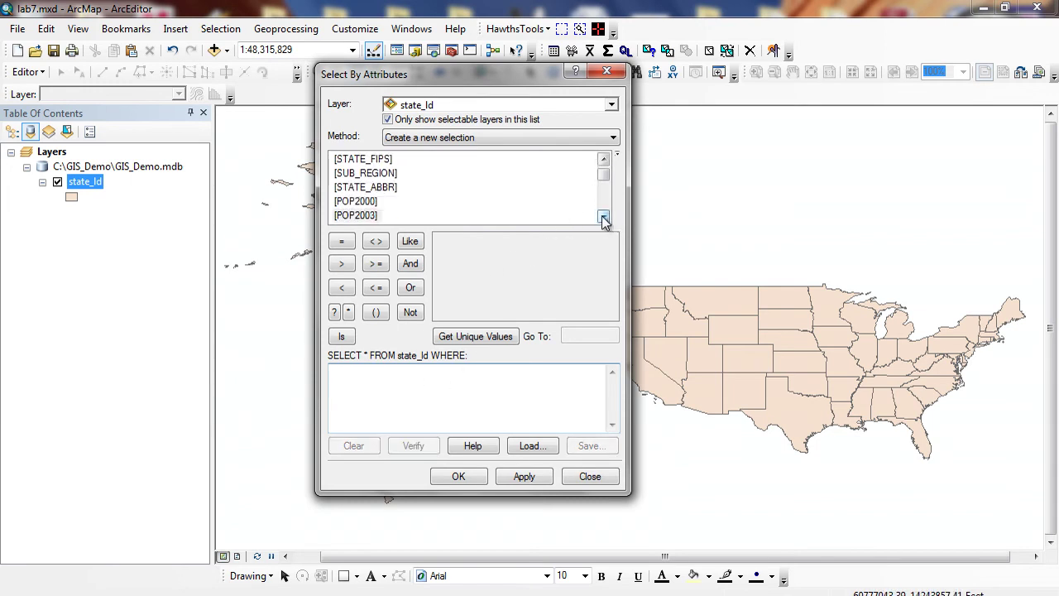
Build the query [POP2003] >5000000 AND [POP2003] <10000000
{"action": "double_click", "coordinate": [371, 215]}
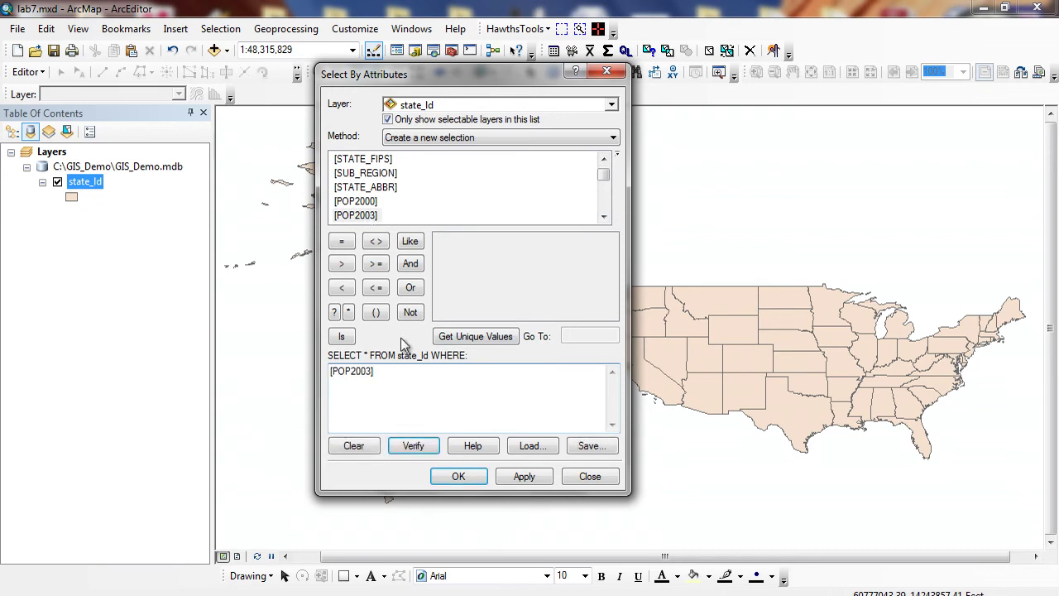
{"action": "left_click", "coordinate": [342, 265]}
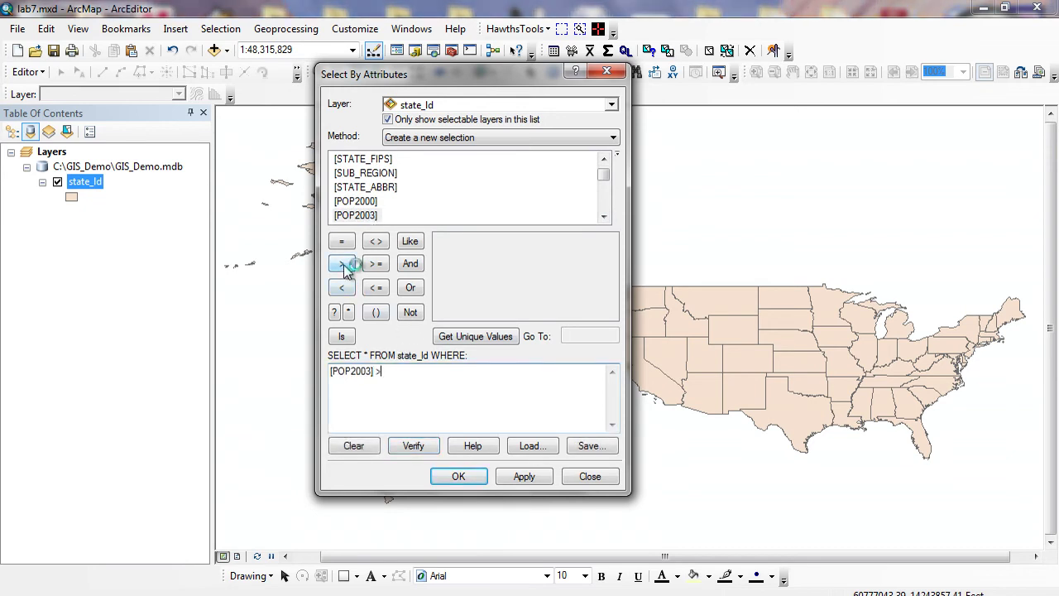
{"action": "type", "text": "5000000"}
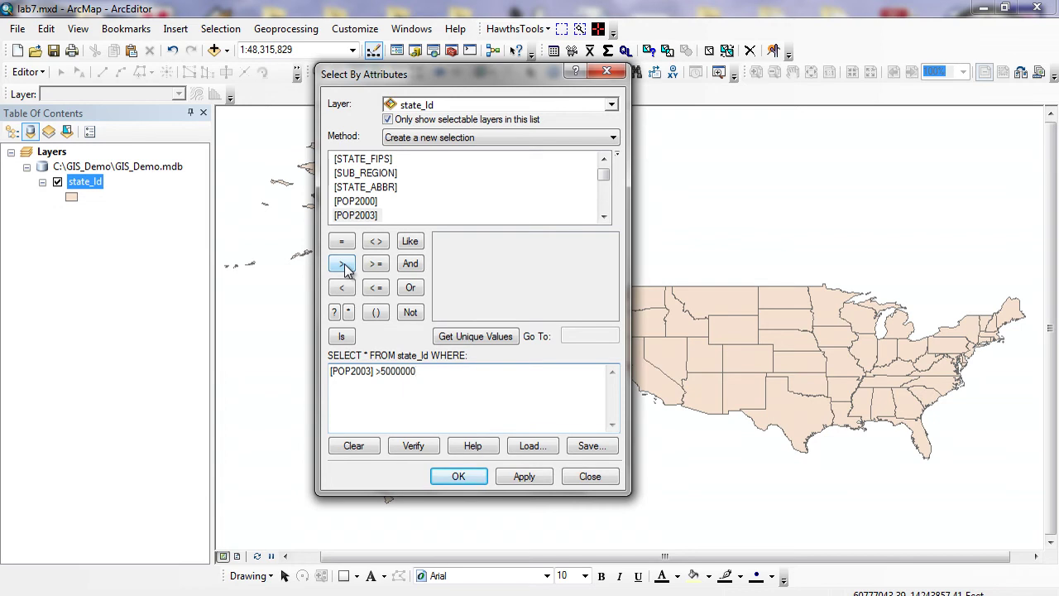
{"action": "left_click", "coordinate": [412, 263]}
{"action": "double_click", "coordinate": [366, 216]}
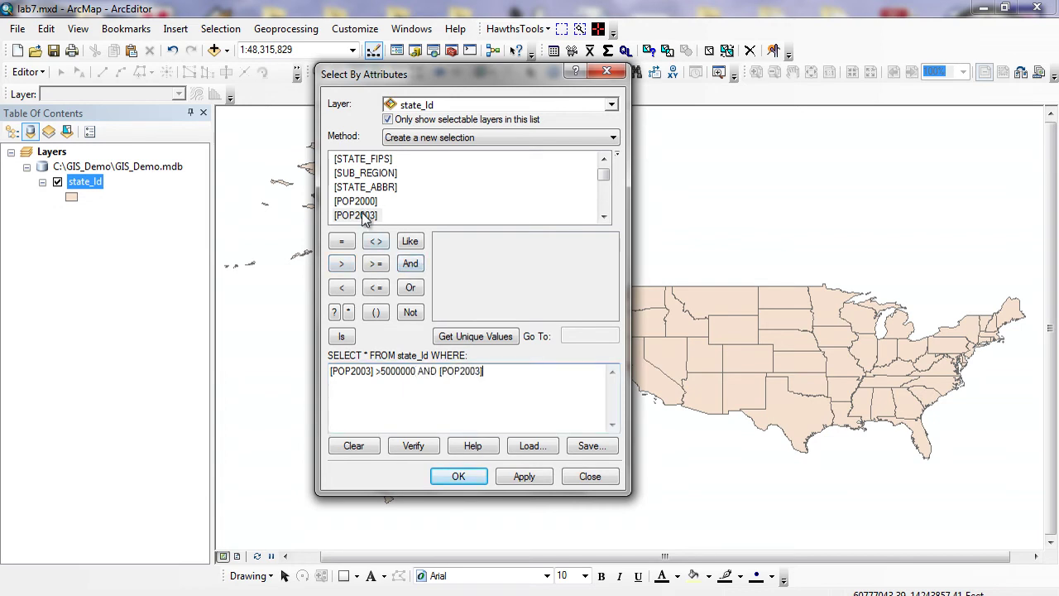
{"action": "left_click", "coordinate": [344, 288]}
{"action": "type", "text": "1"}
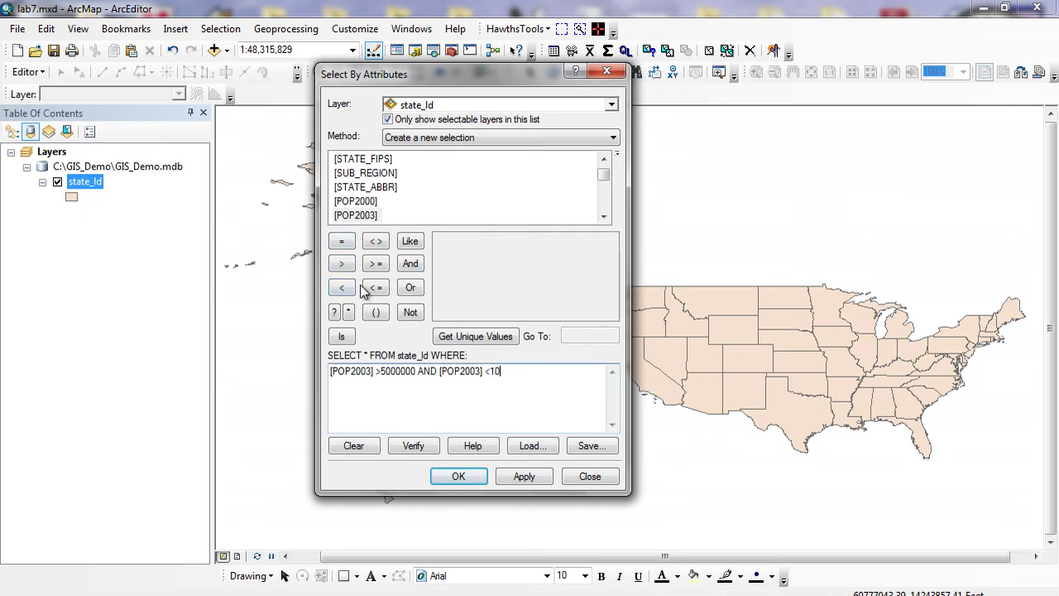
{"action": "type", "text": "0000000"}
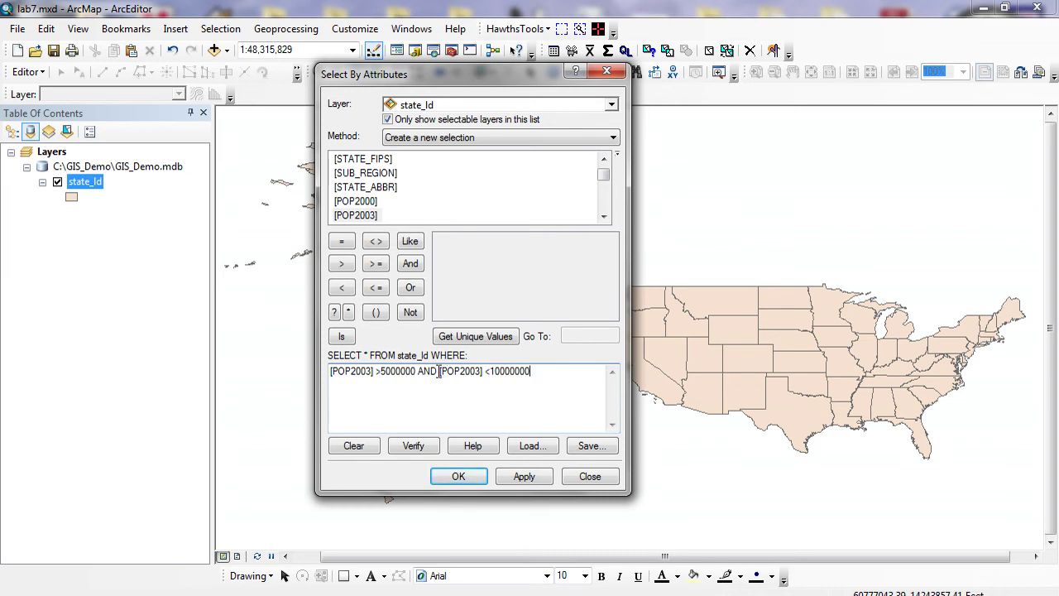
Verify and apply the query, selecting the 13 states between 5 and 10 million
{"action": "left_click", "coordinate": [413, 446]}
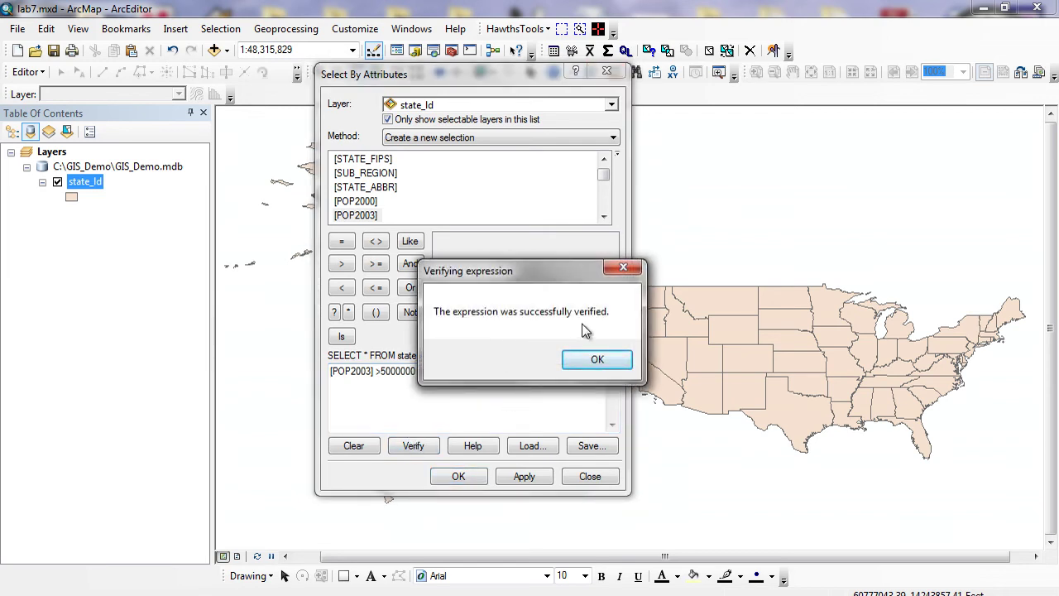
{"action": "left_click", "coordinate": [595, 359]}
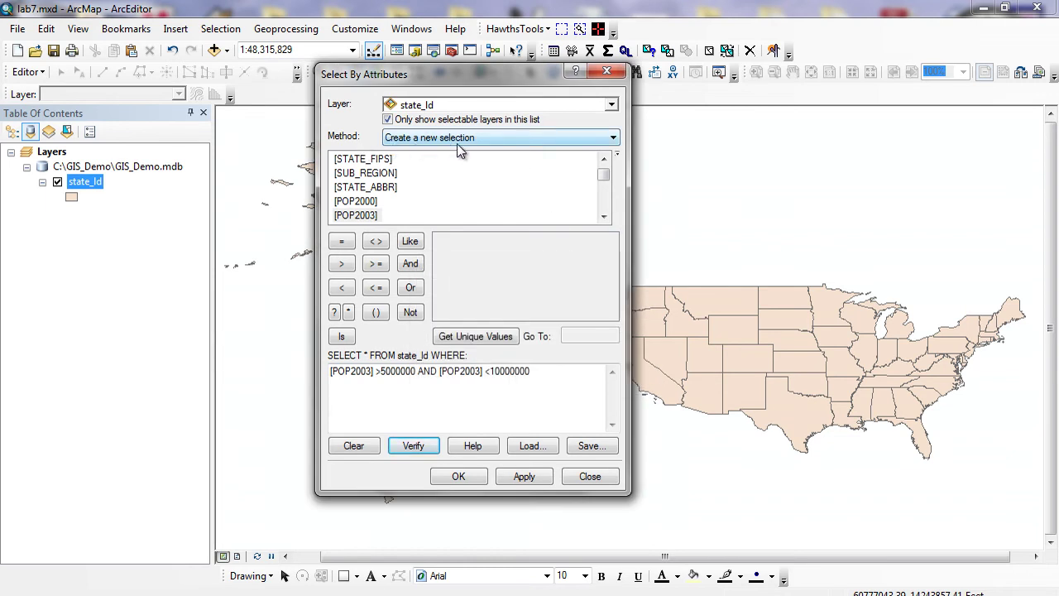
{"action": "left_click", "coordinate": [519, 478]}
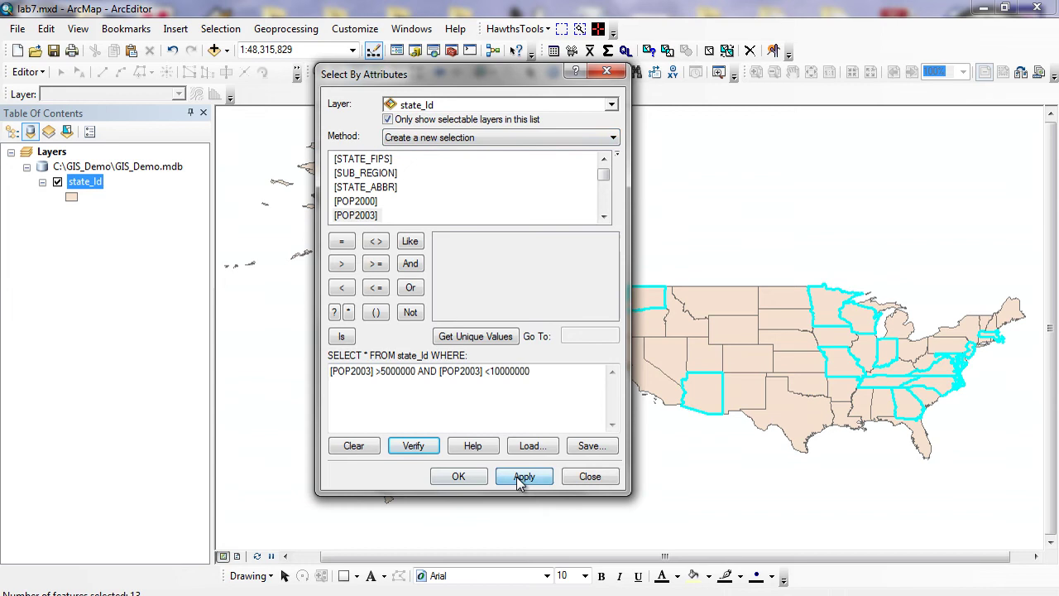
{"action": "left_click_drag", "start_coordinate": [523, 80], "coordinate": [421, 91]}
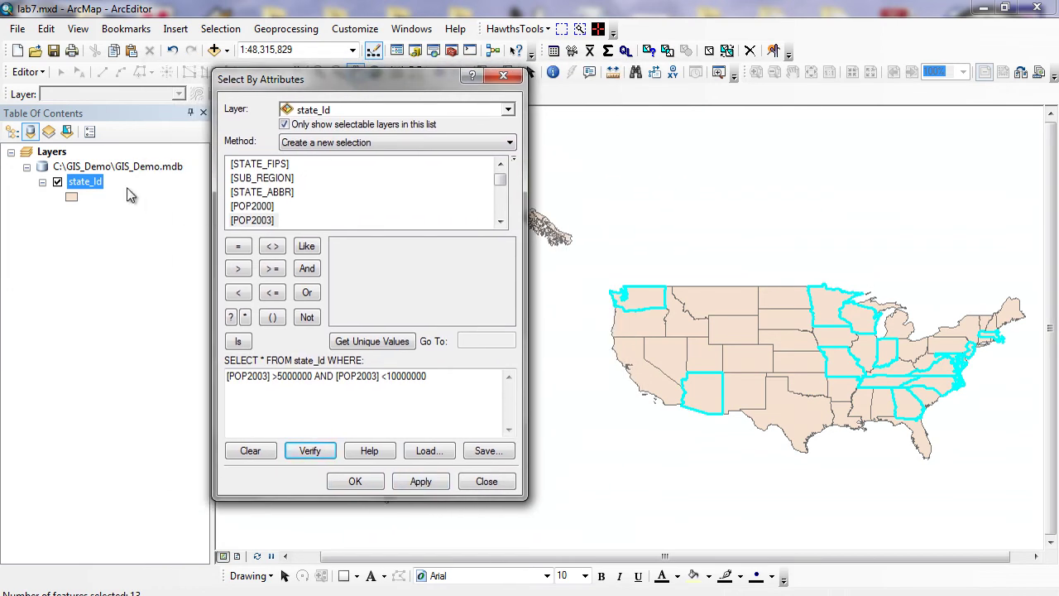
Open the state_ld attribute table and review the 13 highlighted states, Georgia through Minnesota
{"action": "right_click", "coordinate": [86, 183]}
{"action": "left_click", "coordinate": [122, 237]}
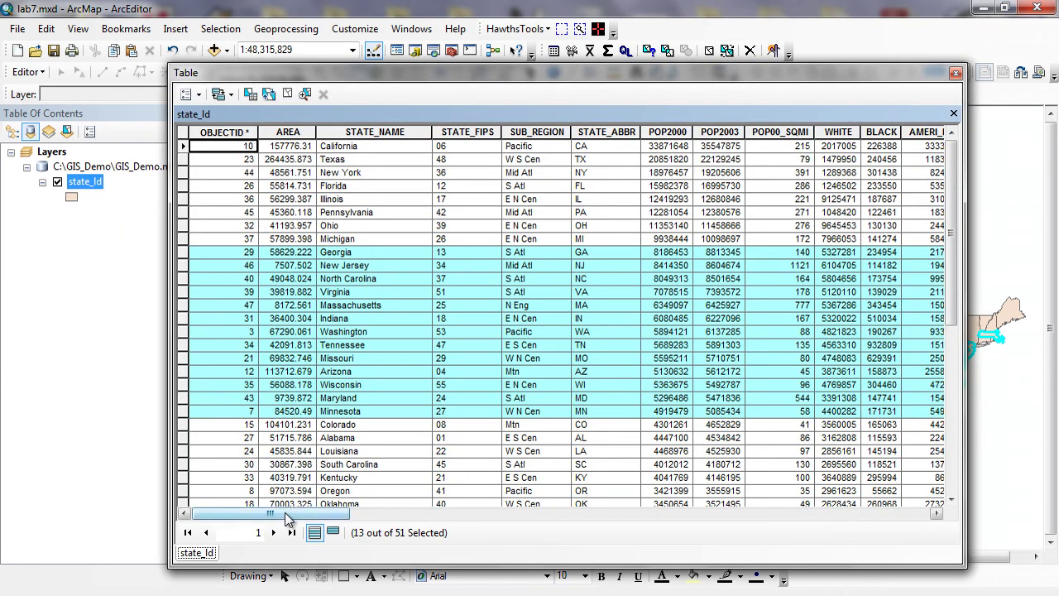
{"action": "left_click_drag", "start_coordinate": [286, 516], "coordinate": [328, 518]}
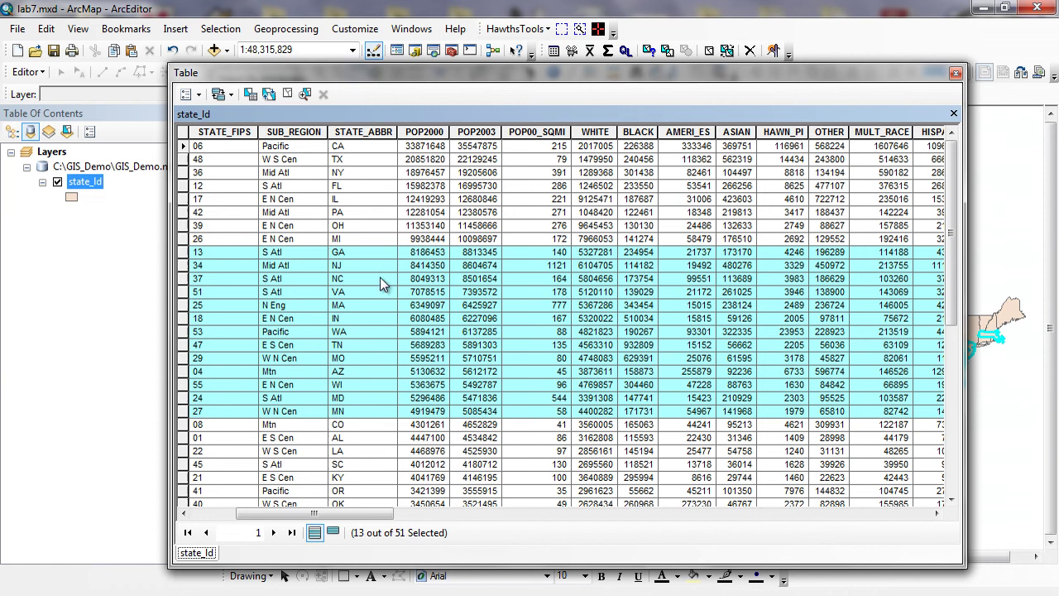
Close the table, change AND to OR in the query, then verify and apply, selecting all 51 states
{"action": "left_click", "coordinate": [956, 72]}
{"action": "left_click_drag", "start_coordinate": [431, 85], "coordinate": [431, 96]}
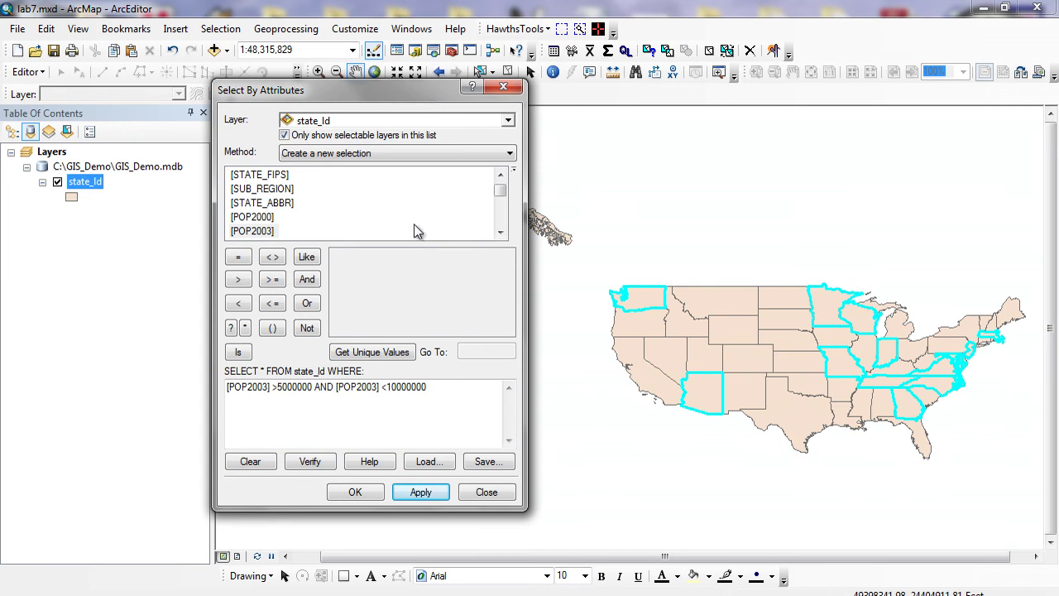
{"action": "left_click", "coordinate": [334, 386]}
{"action": "key", "text": "BackSpace"}
{"action": "key", "text": "BackSpace"}
{"action": "key", "text": "BackSpace"}
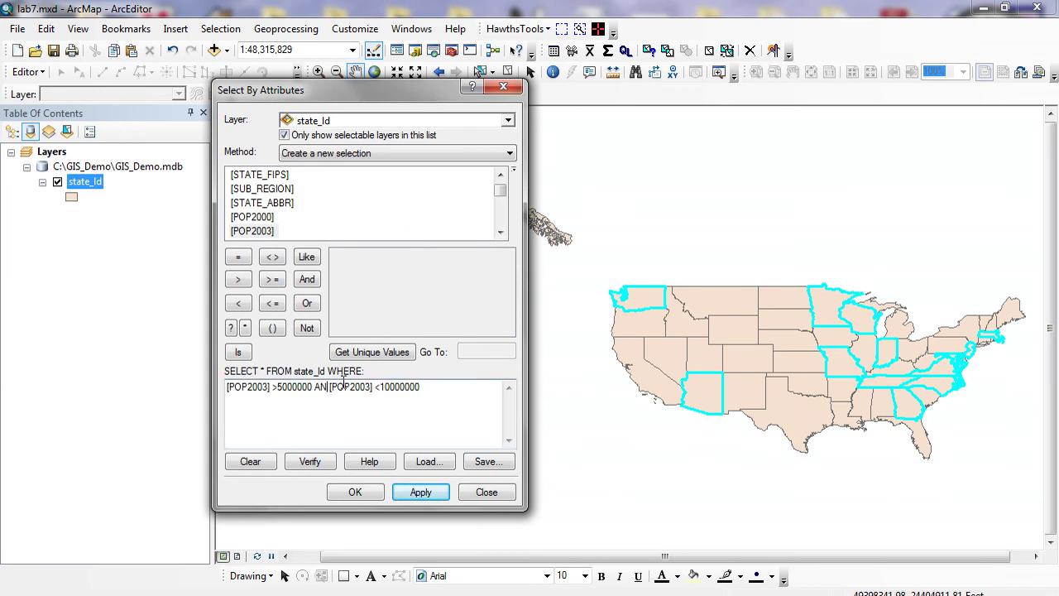
{"action": "type", "text": "OR"}
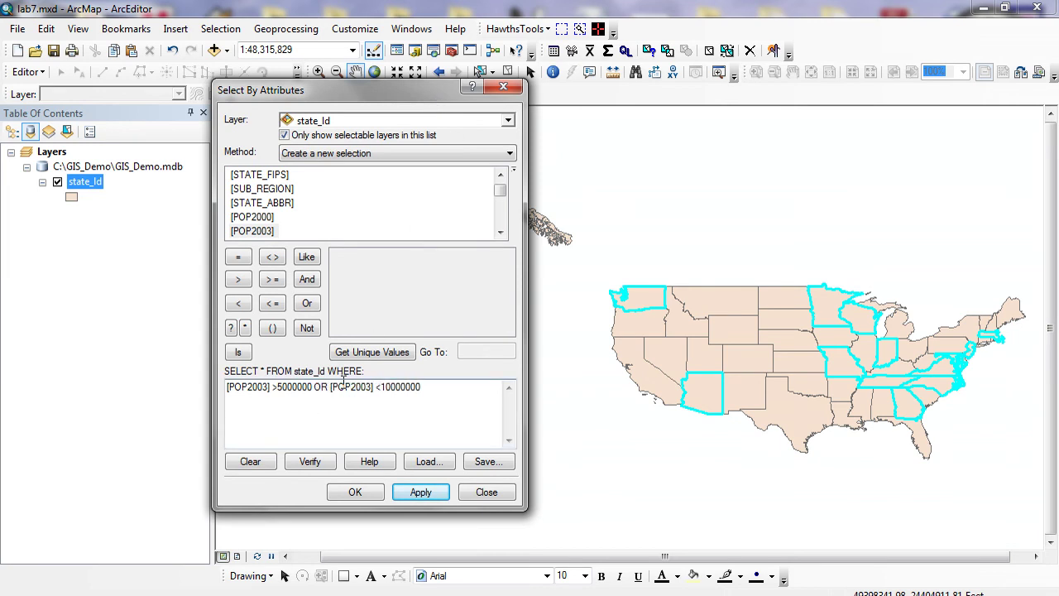
{"action": "left_click", "coordinate": [310, 461]}
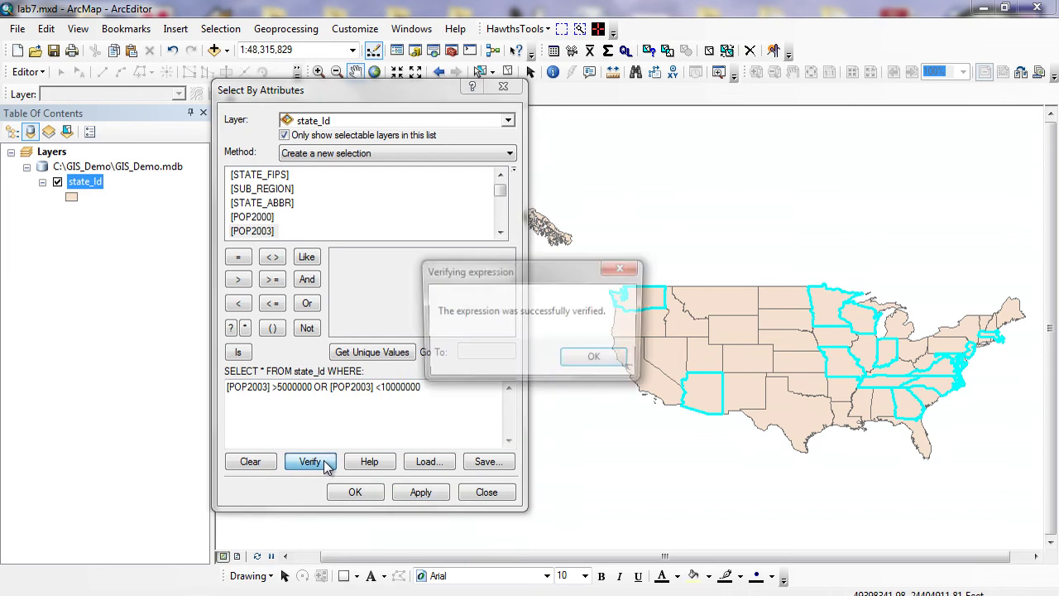
{"action": "left_click", "coordinate": [595, 360]}
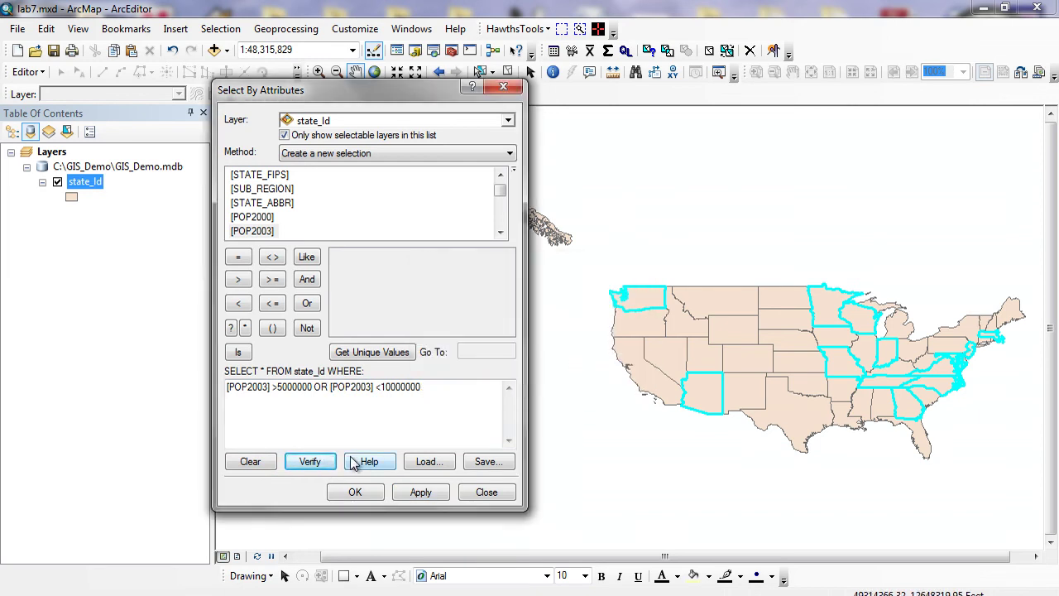
{"action": "left_click", "coordinate": [421, 495]}
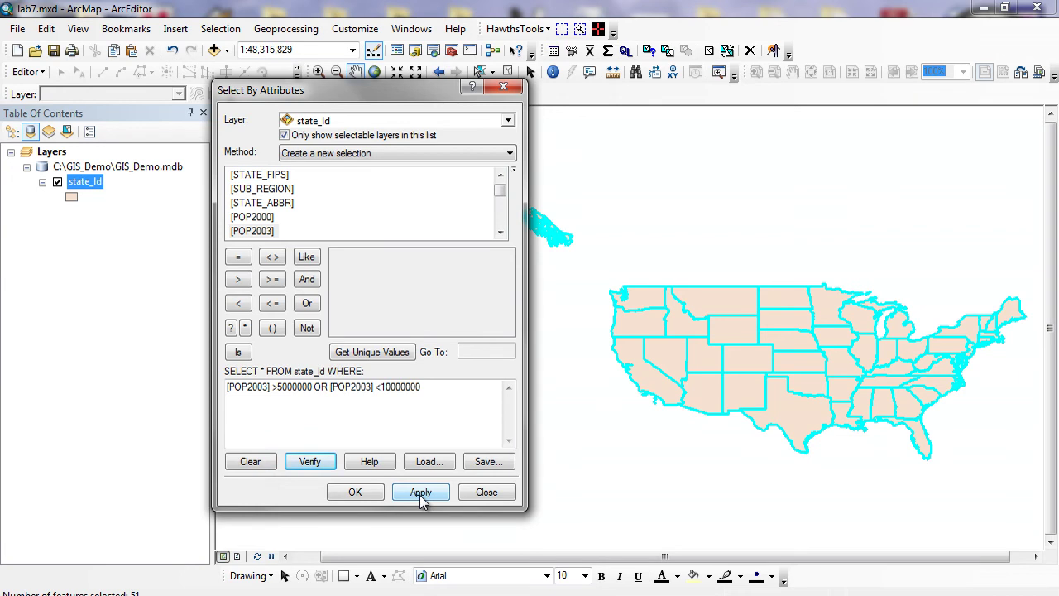
Change OR back to AND and reapply to select the 13 states again
{"action": "double_click", "coordinate": [324, 387]}
{"action": "key", "text": "Delete"}
{"action": "type", "text": "AND"}
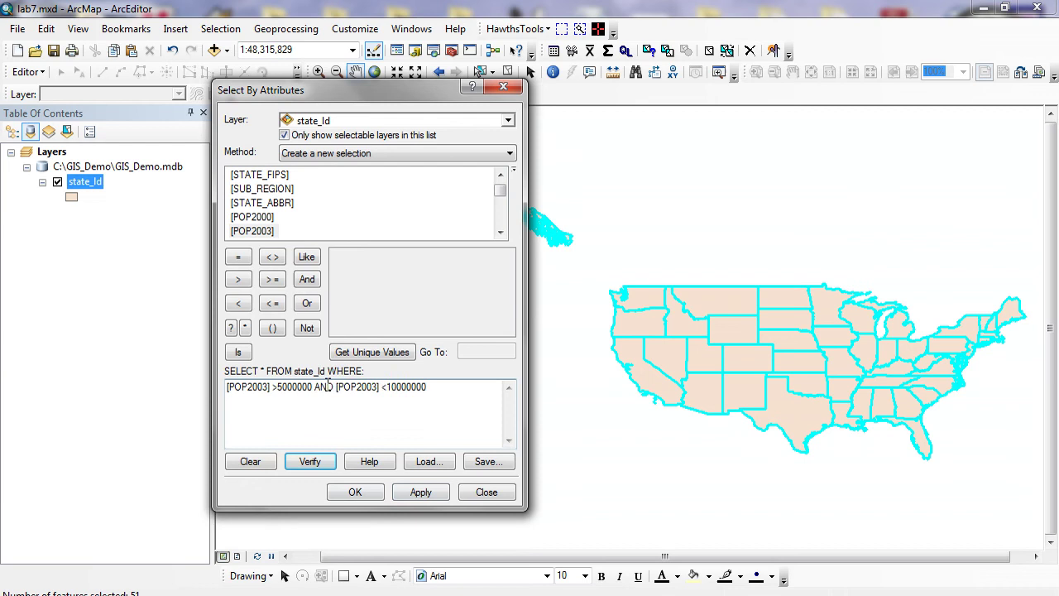
{"action": "left_click", "coordinate": [420, 492]}
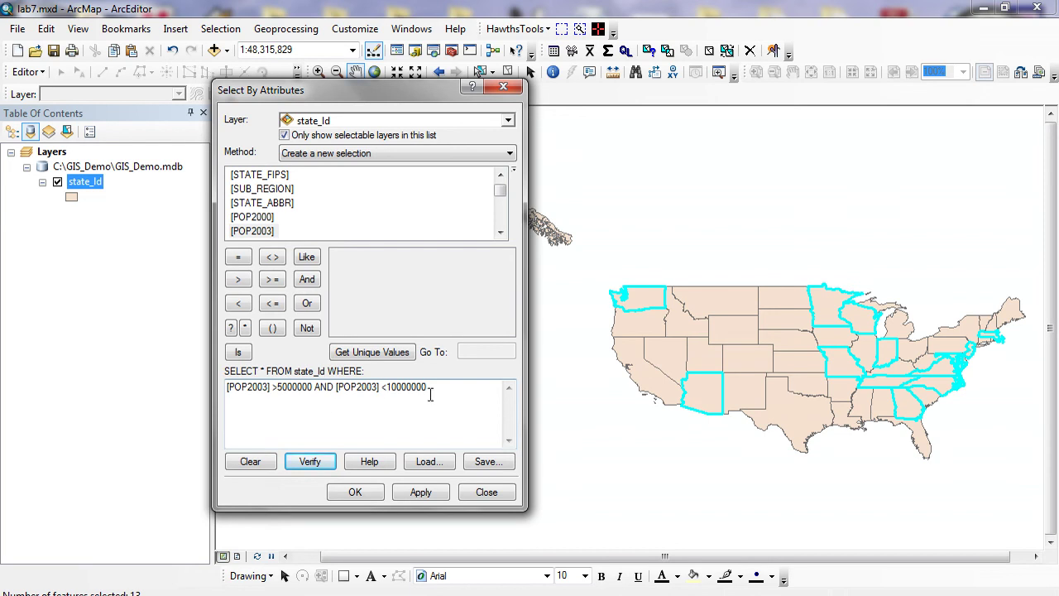
Delete the population query and clear the current state selection on the map
{"action": "left_click_drag", "start_coordinate": [435, 386], "coordinate": [189, 388]}
{"action": "key", "text": "Delete"}
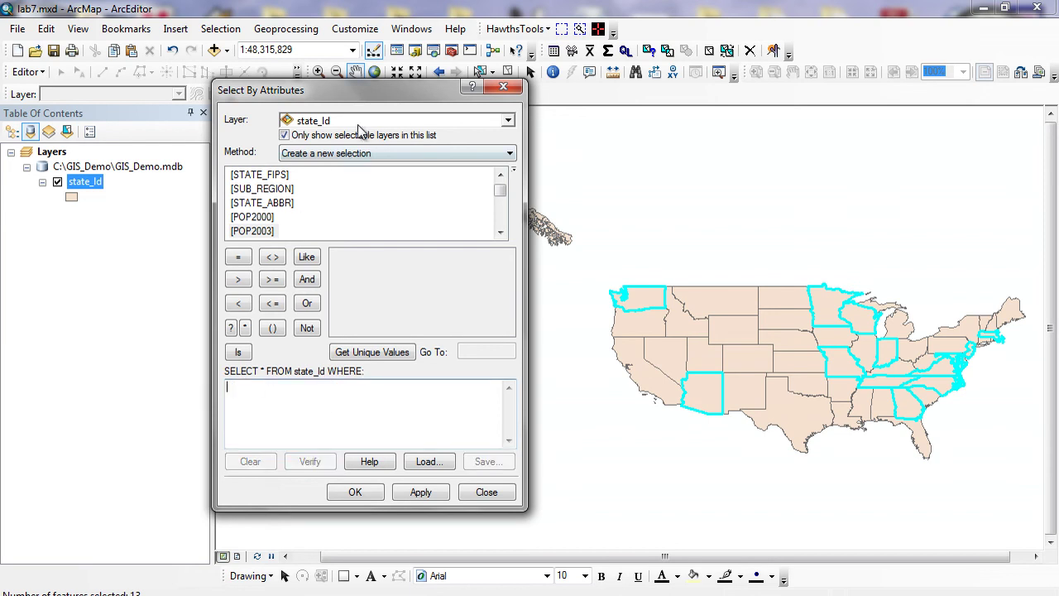
{"action": "left_click_drag", "start_coordinate": [372, 95], "coordinate": [429, 105]}
{"action": "left_click", "coordinate": [508, 72]}
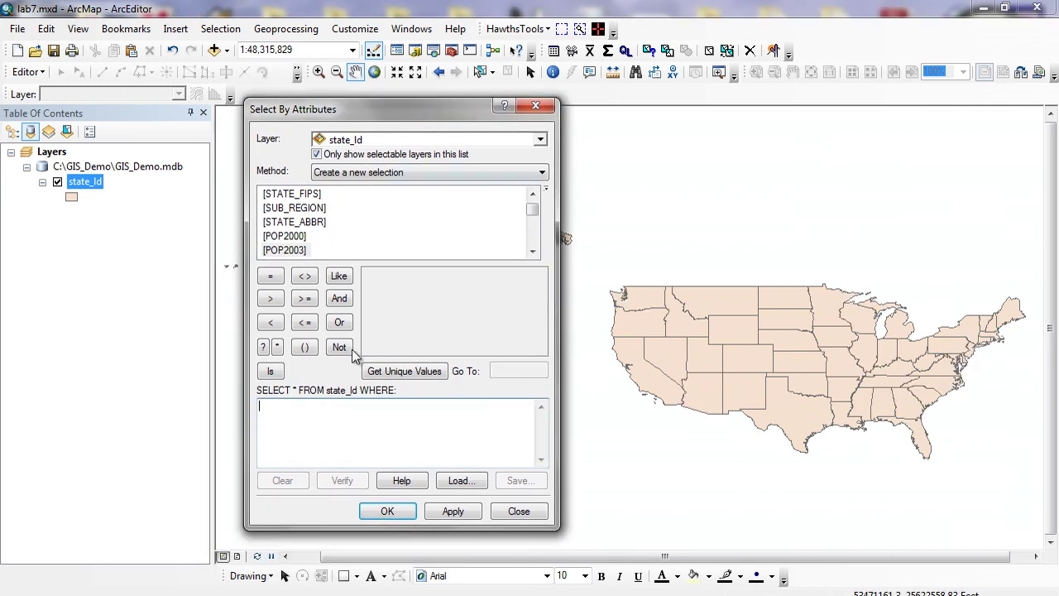
{"action": "scroll", "coordinate": [532, 217], "scroll_direction": "up", "scroll_amount": 1}
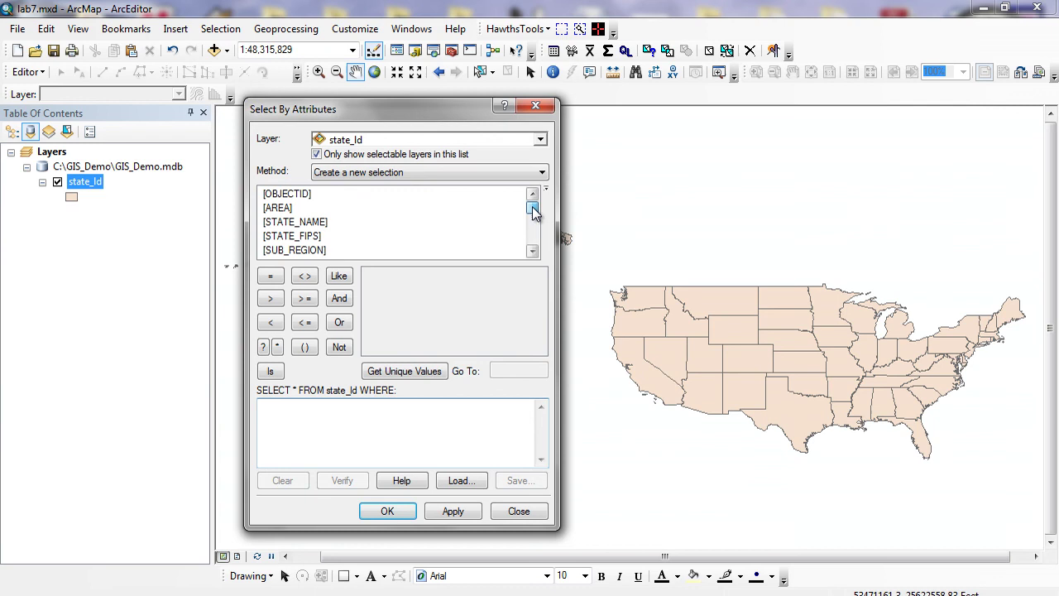
Build, verify and apply [STATE_NAME] LIKE 'Alabama' using the unique values list
{"action": "double_click", "coordinate": [308, 223]}
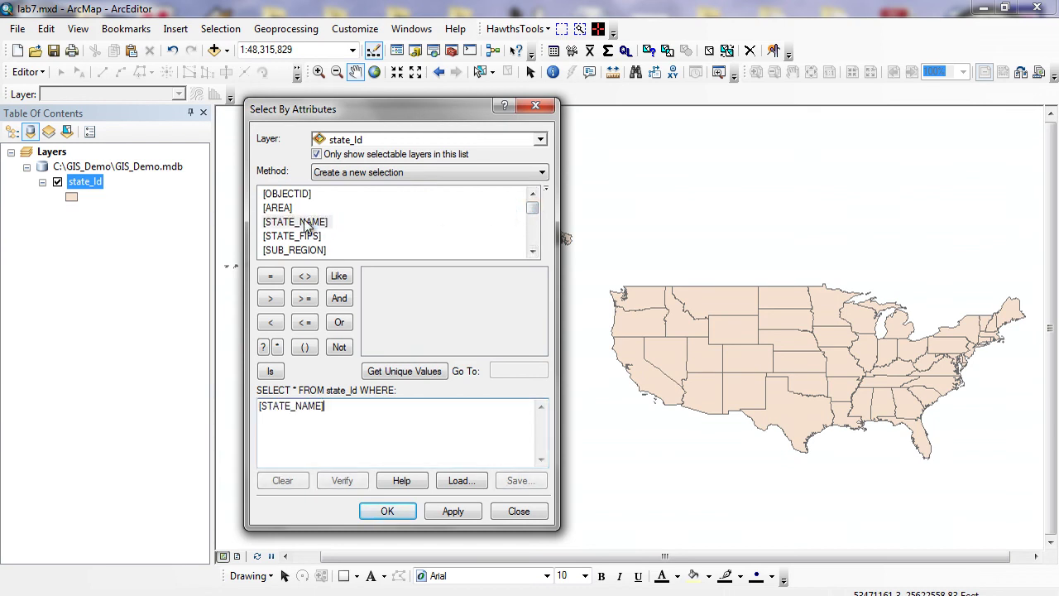
{"action": "left_click", "coordinate": [340, 277]}
{"action": "left_click", "coordinate": [427, 369]}
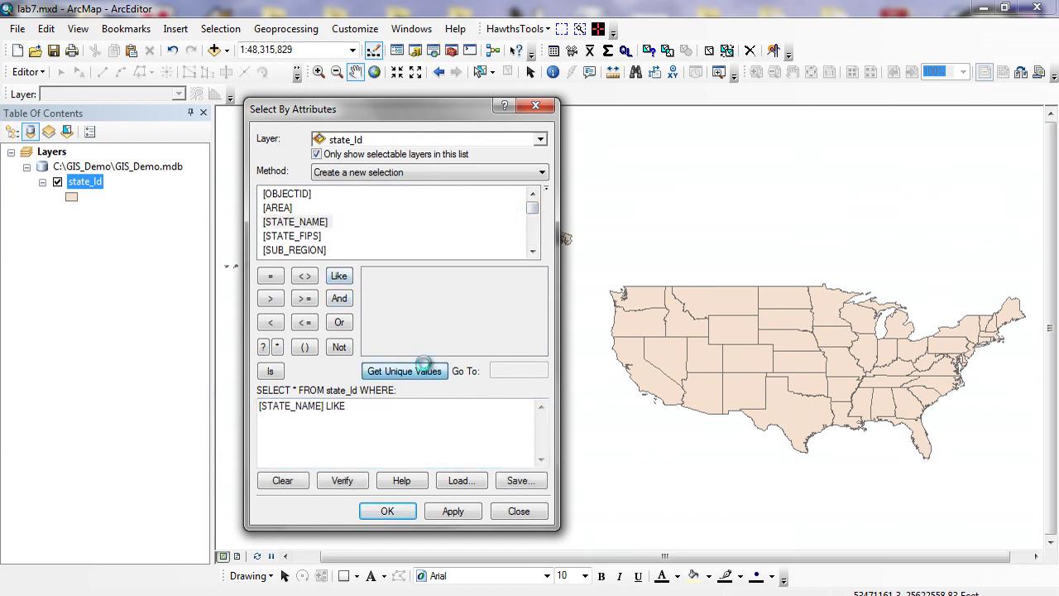
{"action": "double_click", "coordinate": [398, 279]}
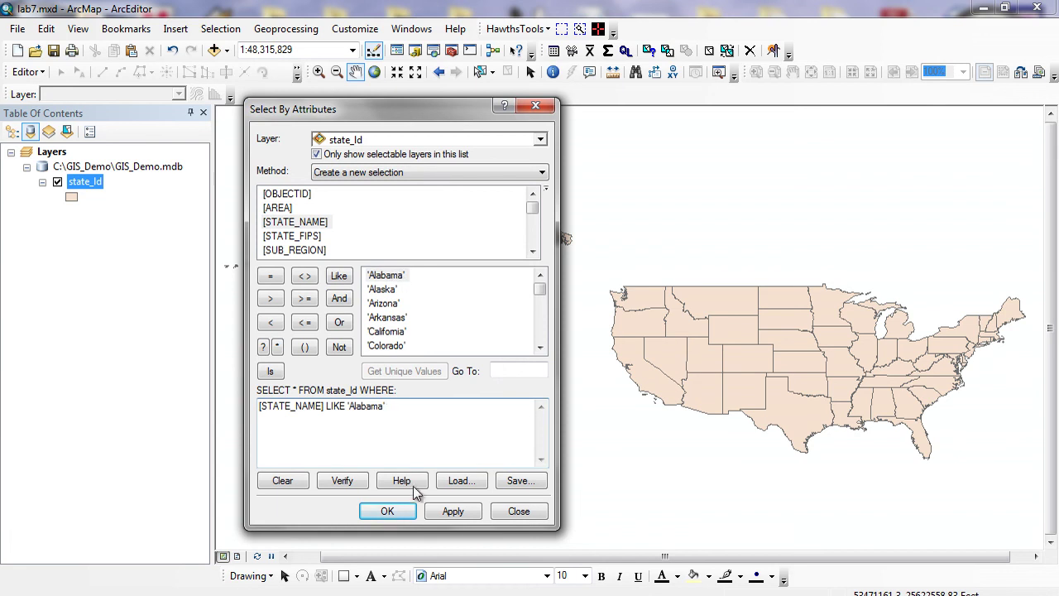
{"action": "left_click", "coordinate": [346, 484]}
{"action": "key", "text": "Return"}
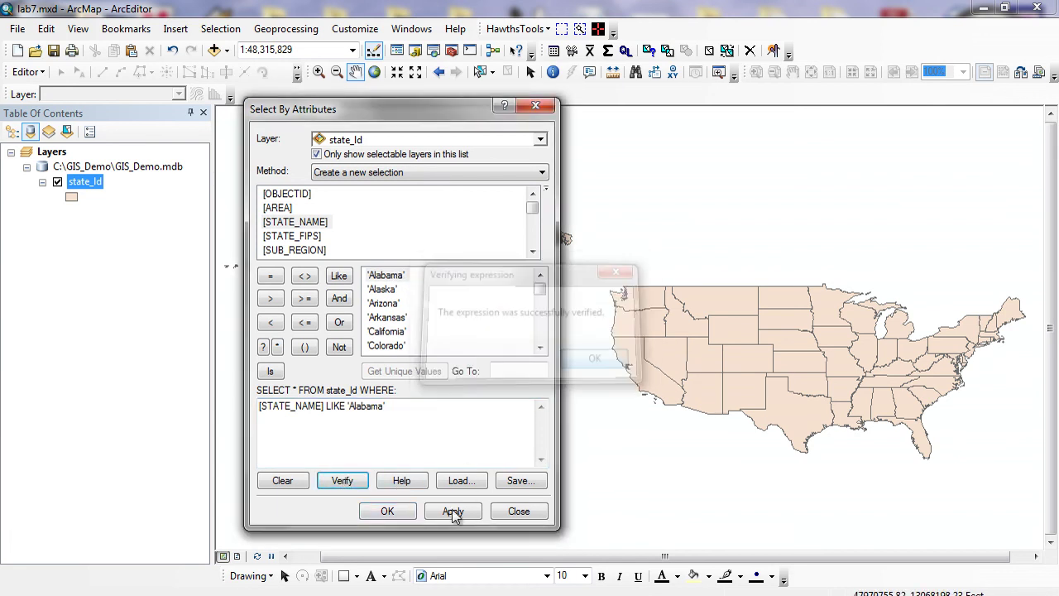
{"action": "left_click", "coordinate": [453, 512]}
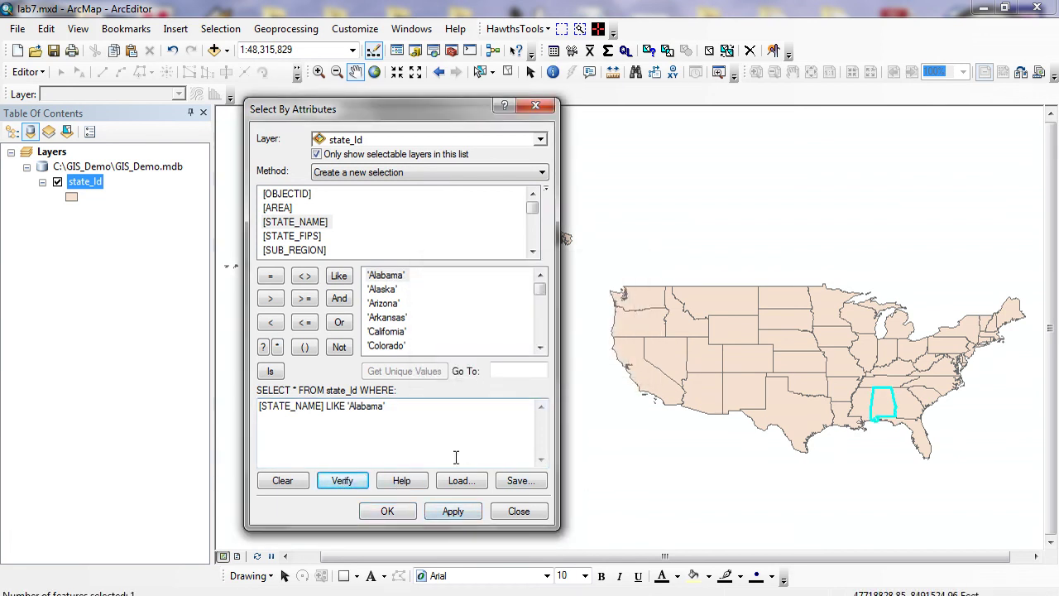
Change the query to [STATE_NAME] LIKE 'M*' and apply it to select the M states
{"action": "double_click", "coordinate": [353, 407]}
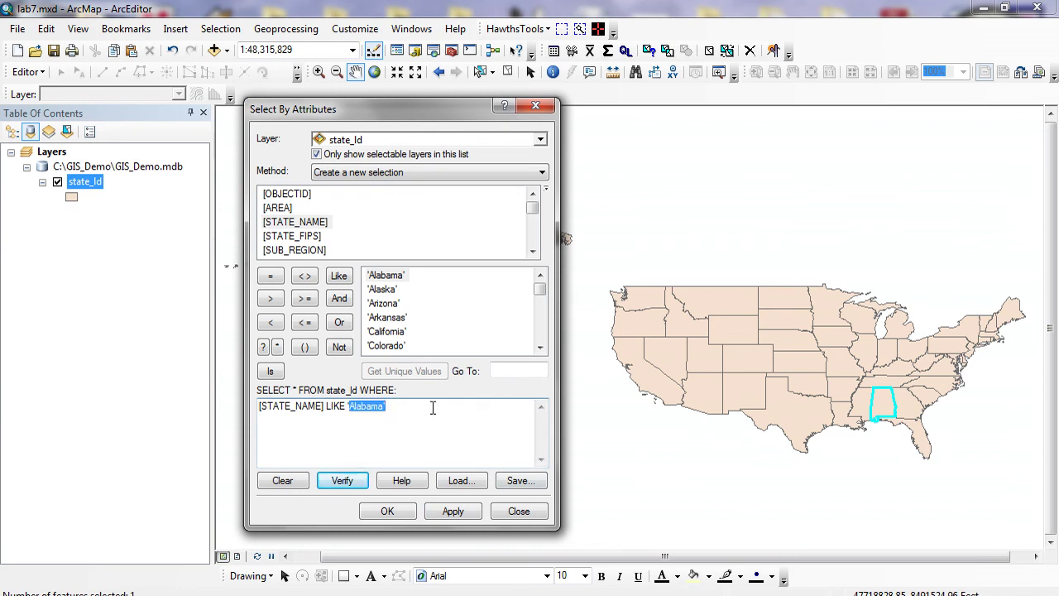
{"action": "key", "text": "BackSpace"}
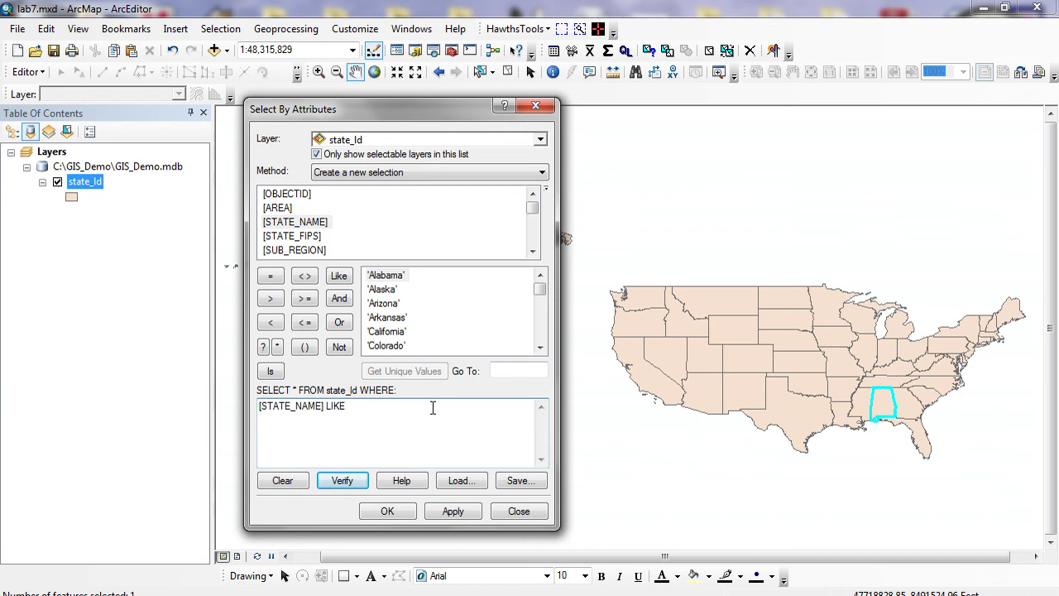
{"action": "type", "text": "M"}
{"action": "left_click", "coordinate": [277, 347]}
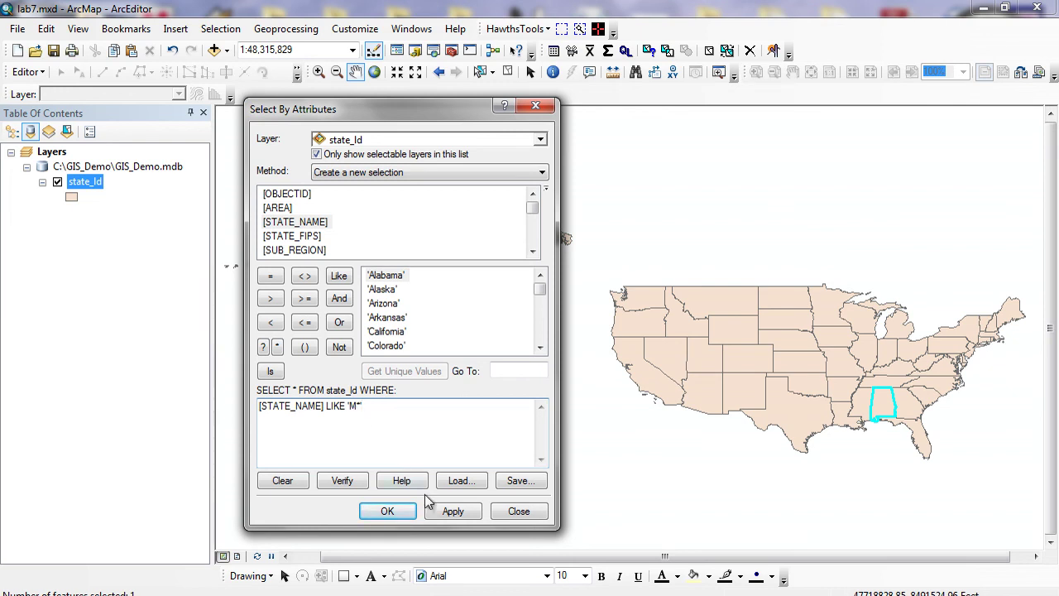
{"action": "left_click", "coordinate": [438, 516]}
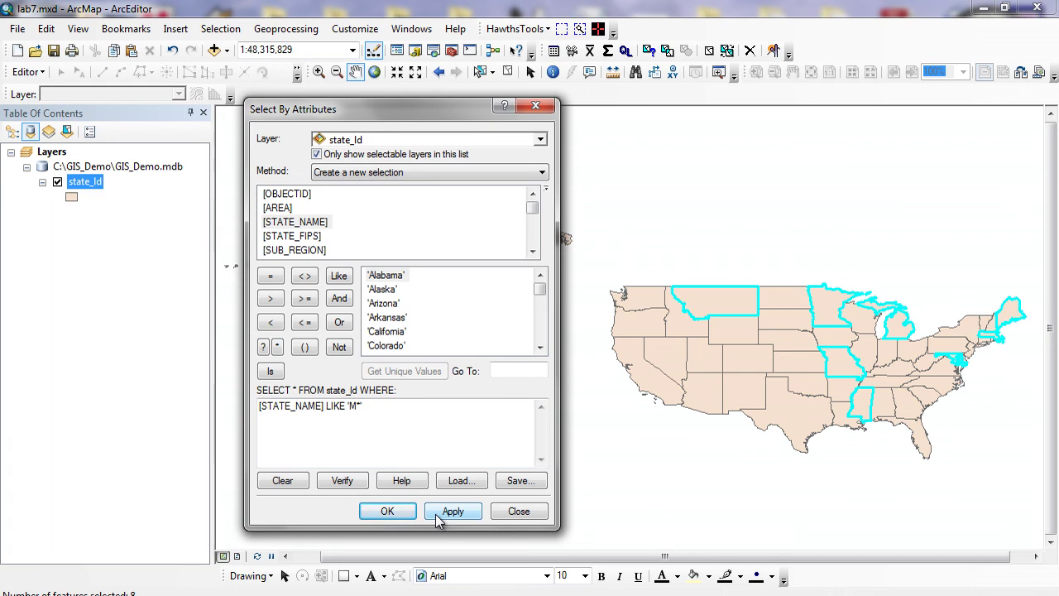
Open the states attribute table showing only the 8 selected records
{"action": "right_click", "coordinate": [101, 184]}
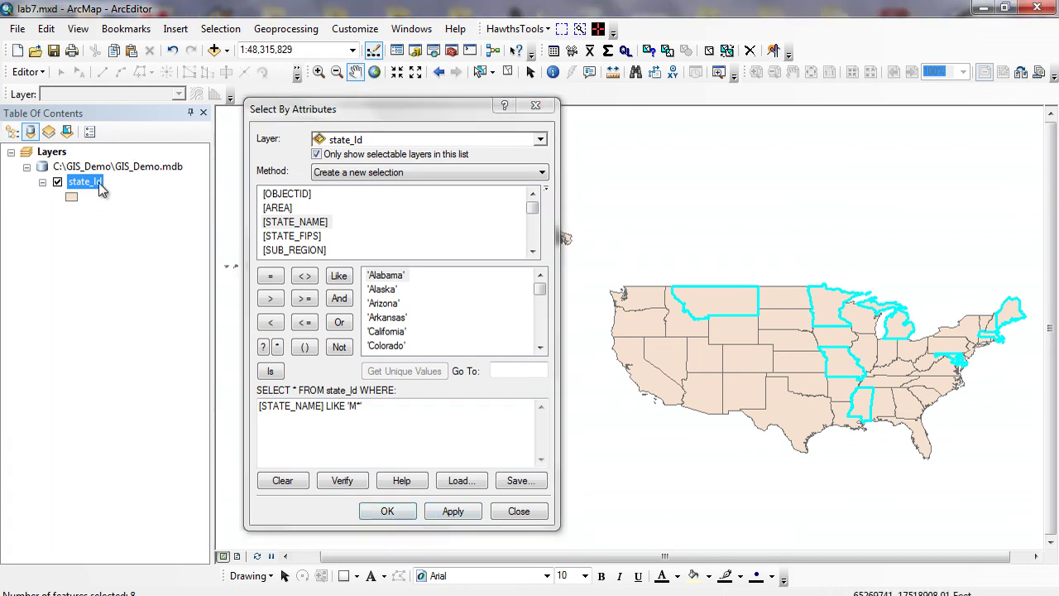
{"action": "left_click", "coordinate": [199, 233]}
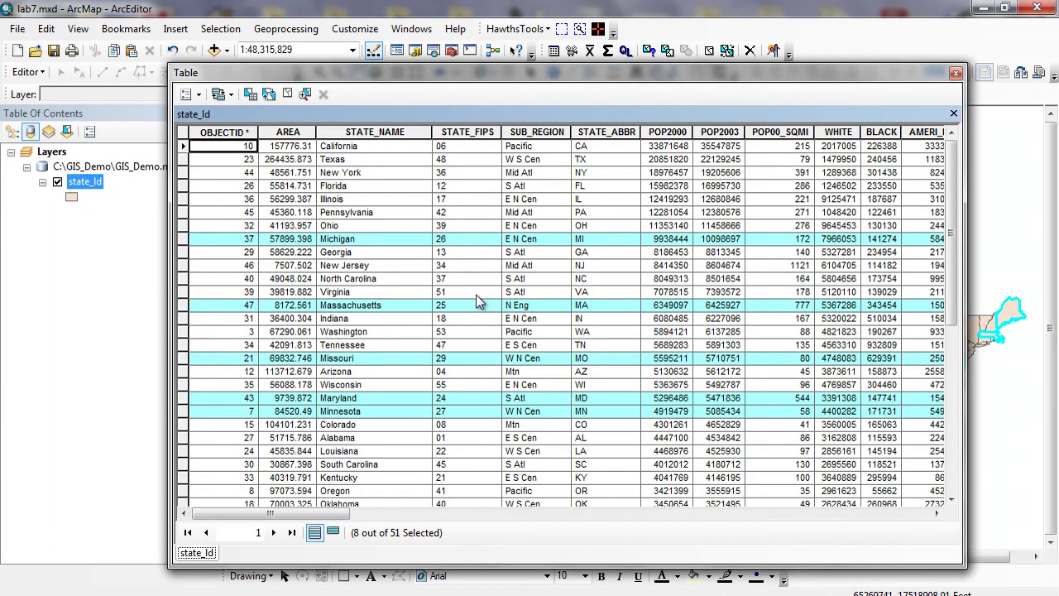
{"action": "left_click", "coordinate": [332, 533]}
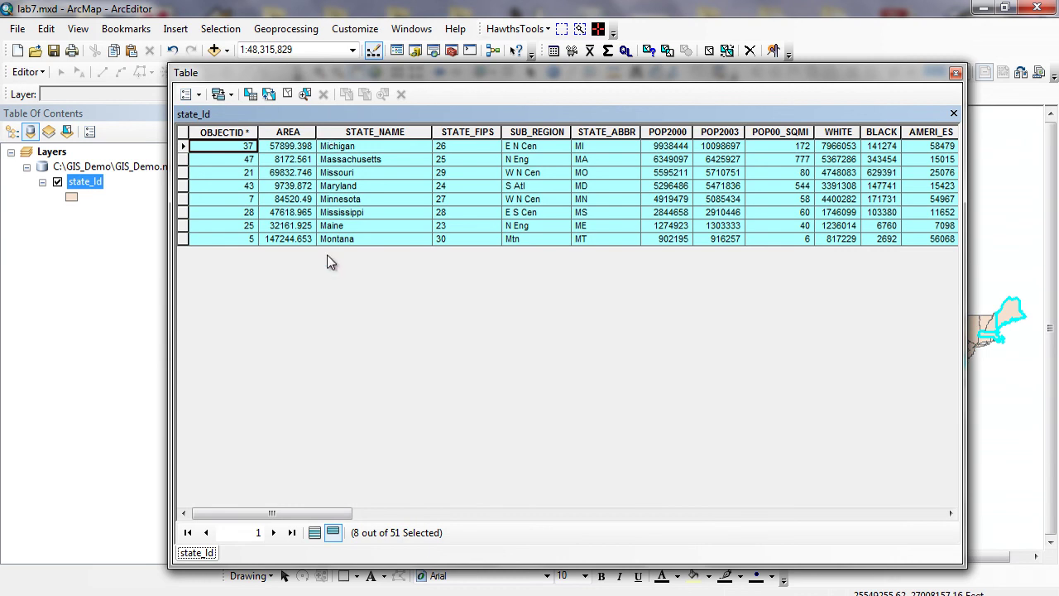
Change the query to [STATE_NAME] LIKE '*a' and apply it
{"action": "left_click", "coordinate": [956, 73]}
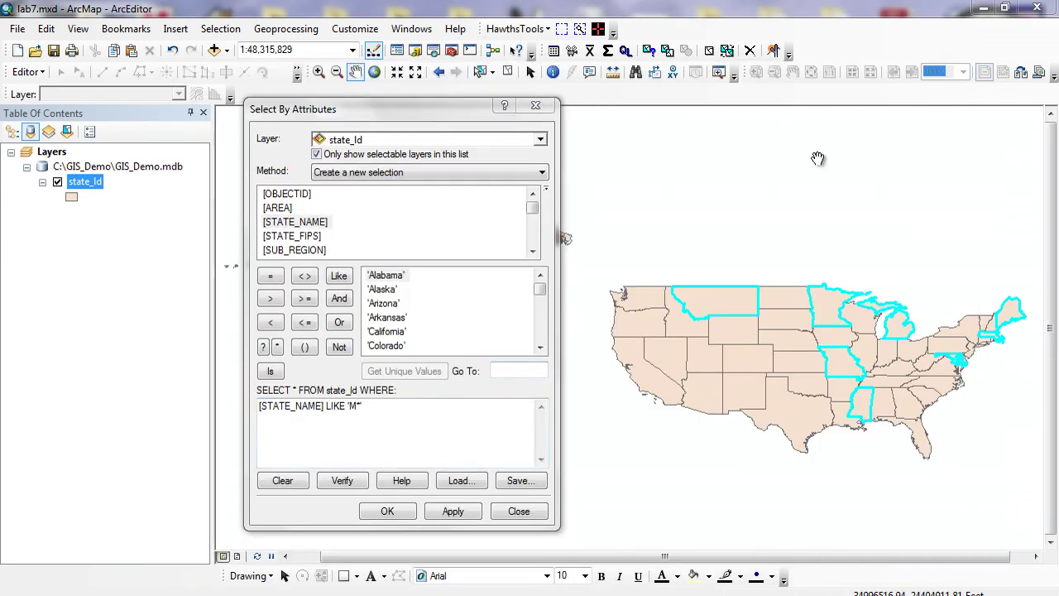
{"action": "left_click", "coordinate": [382, 405]}
{"action": "key", "text": "BackSpace"}
{"action": "key", "text": "BackSpace"}
{"action": "key", "text": "BackSpace"}
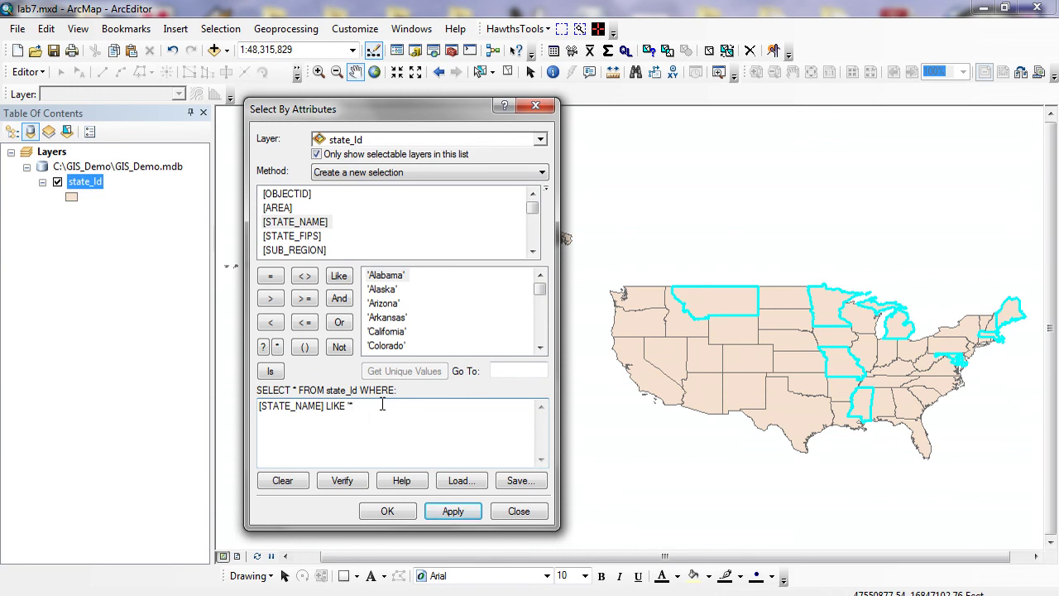
{"action": "type", "text": "a"}
{"action": "left_click", "coordinate": [457, 511]}
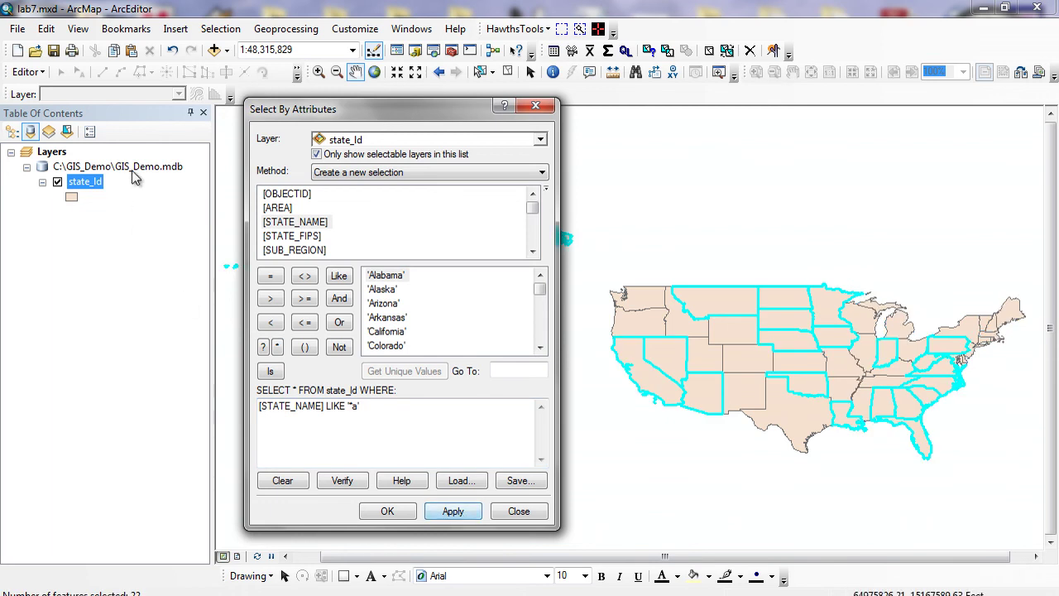
Check the 22 selected states in the attribute table, then close it
{"action": "right_click", "coordinate": [89, 184]}
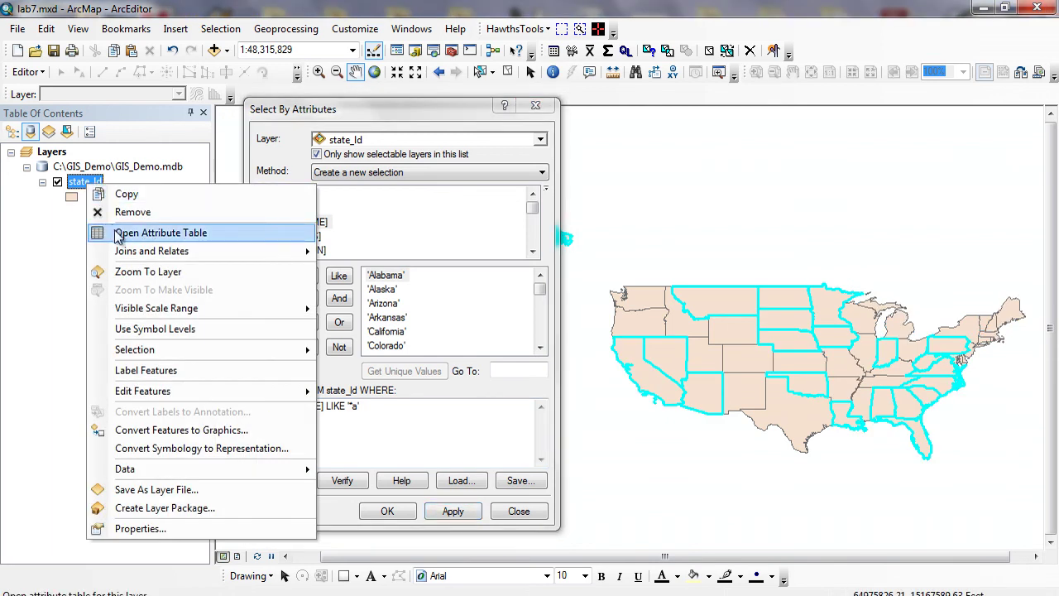
{"action": "left_click", "coordinate": [116, 233]}
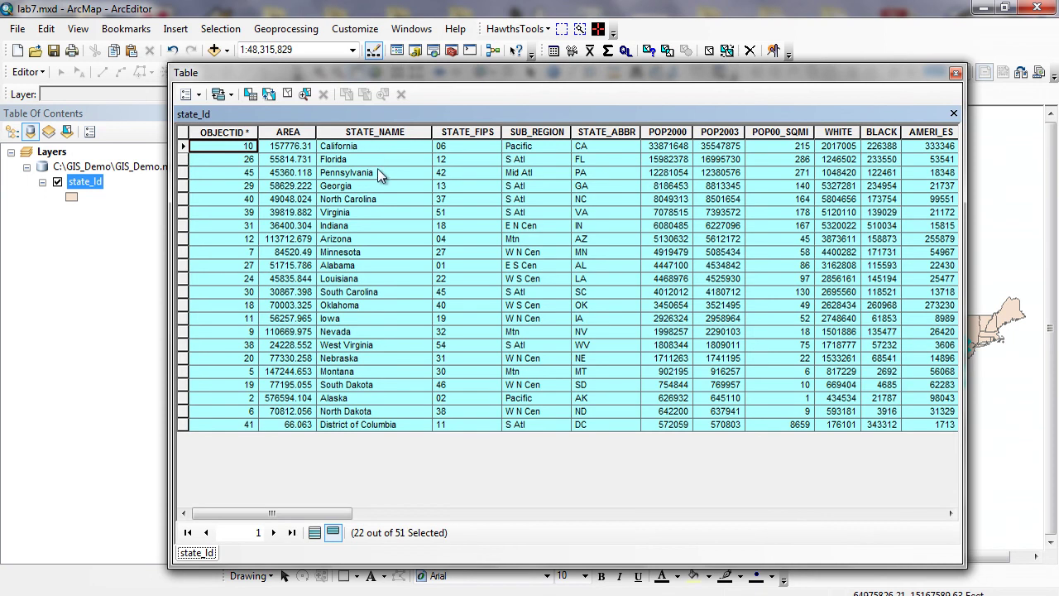
{"action": "left_click", "coordinate": [956, 73]}
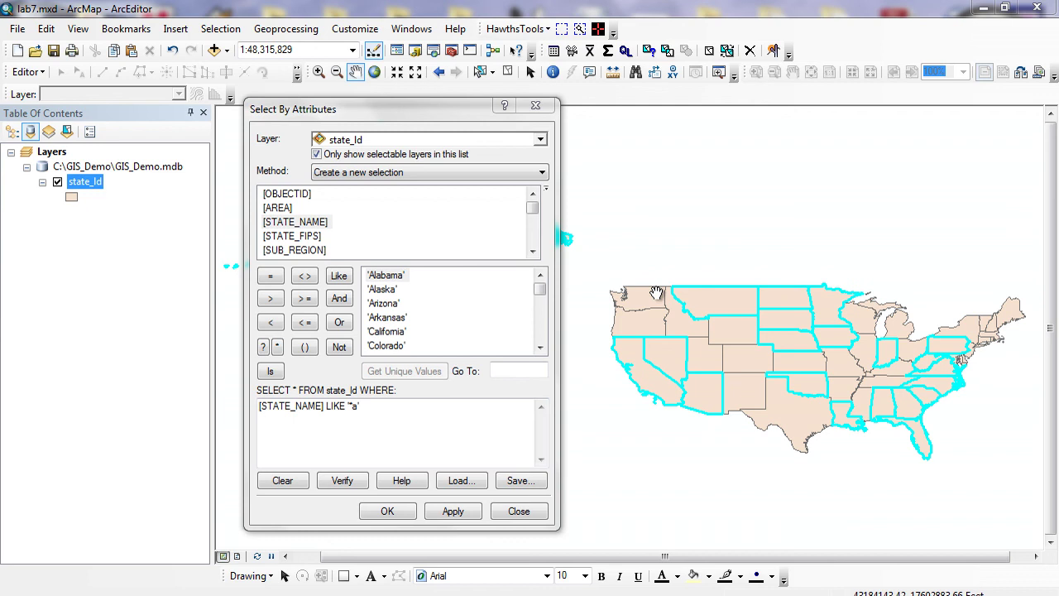
Clear the query expression and set the method to Select from current selection
{"action": "mouse_move", "coordinate": [405, 109]}
{"action": "left_mouse_down"}
{"action": "mouse_move", "coordinate": [163, 104]}
{"action": "mouse_move", "coordinate": [463, 120]}
{"action": "mouse_move", "coordinate": [425, 115]}
{"action": "left_mouse_up"}
{"action": "left_click_drag", "start_coordinate": [425, 412], "coordinate": [207, 417]}
{"action": "key", "text": "Delete"}
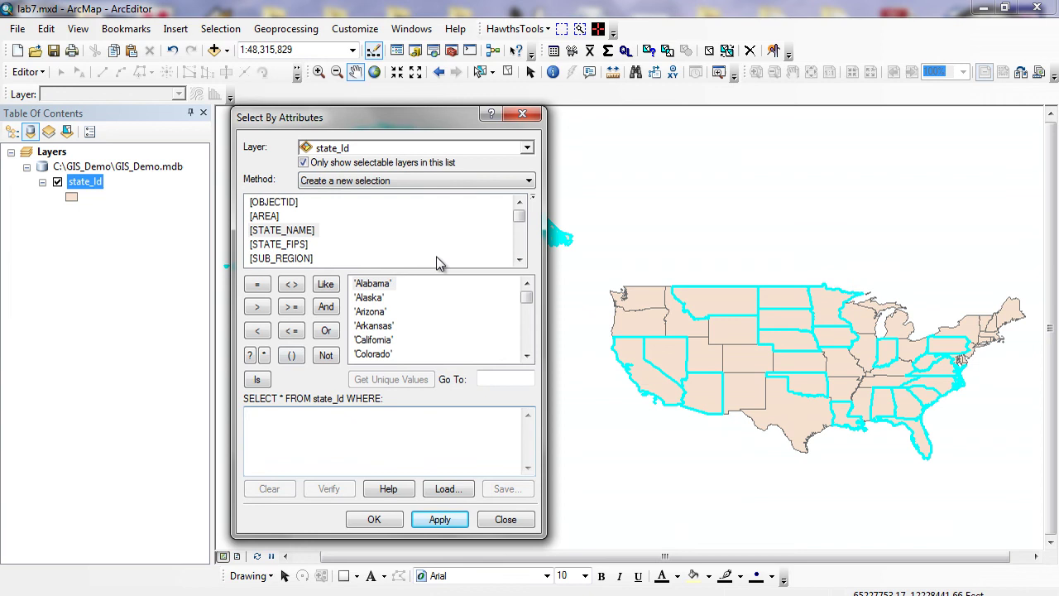
{"action": "left_click", "coordinate": [484, 183]}
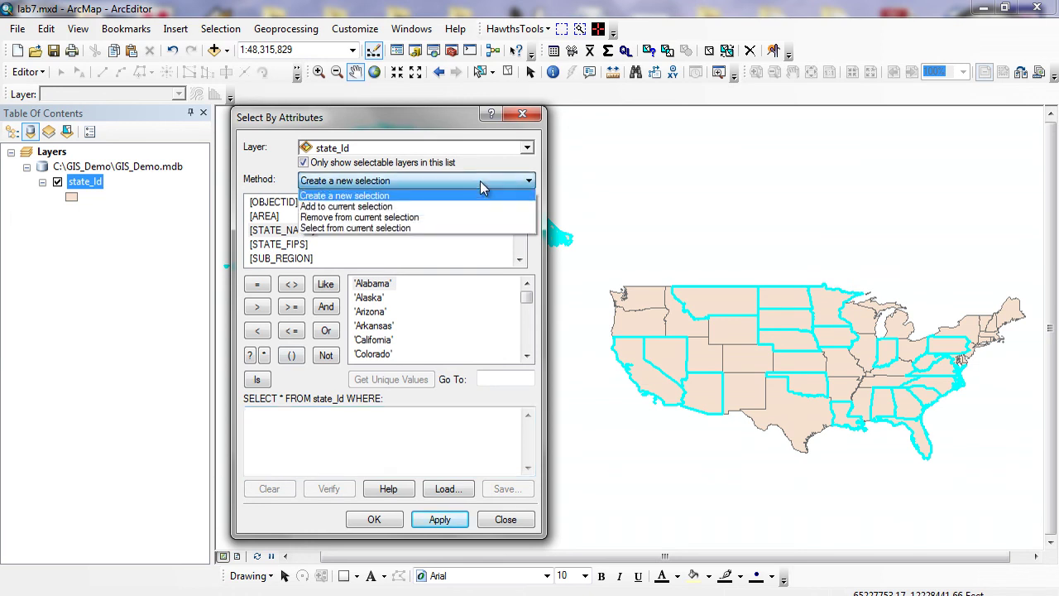
{"action": "left_click", "coordinate": [445, 228]}
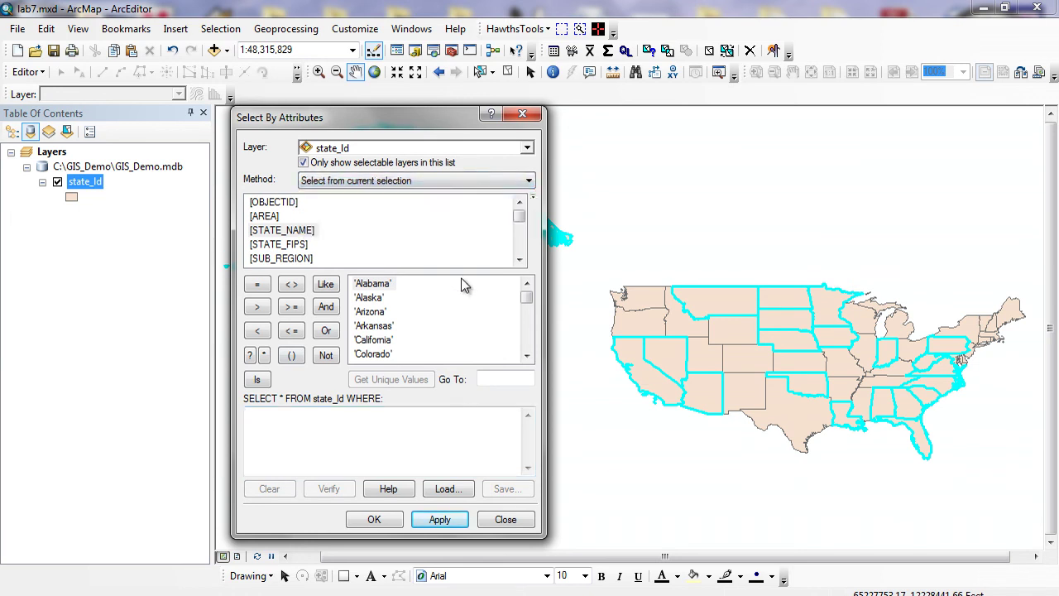
Enter [POP2003] > 10000000, verify it, and apply to narrow the selection
{"action": "left_click", "coordinate": [520, 262]}
{"action": "left_click", "coordinate": [519, 261]}
{"action": "left_click", "coordinate": [520, 261]}
{"action": "double_click", "coordinate": [288, 261]}
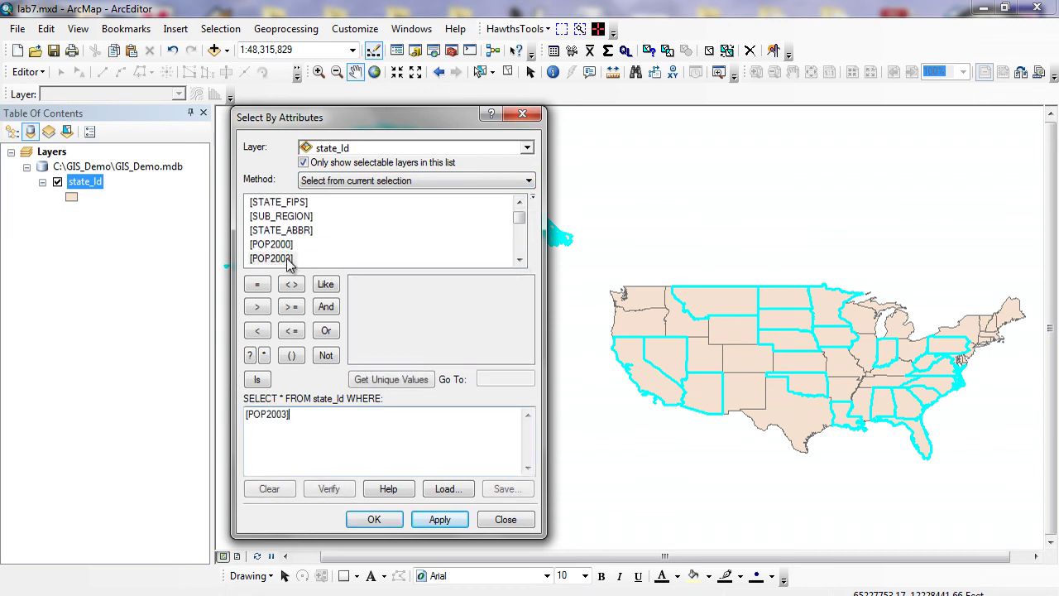
{"action": "left_click", "coordinate": [257, 307]}
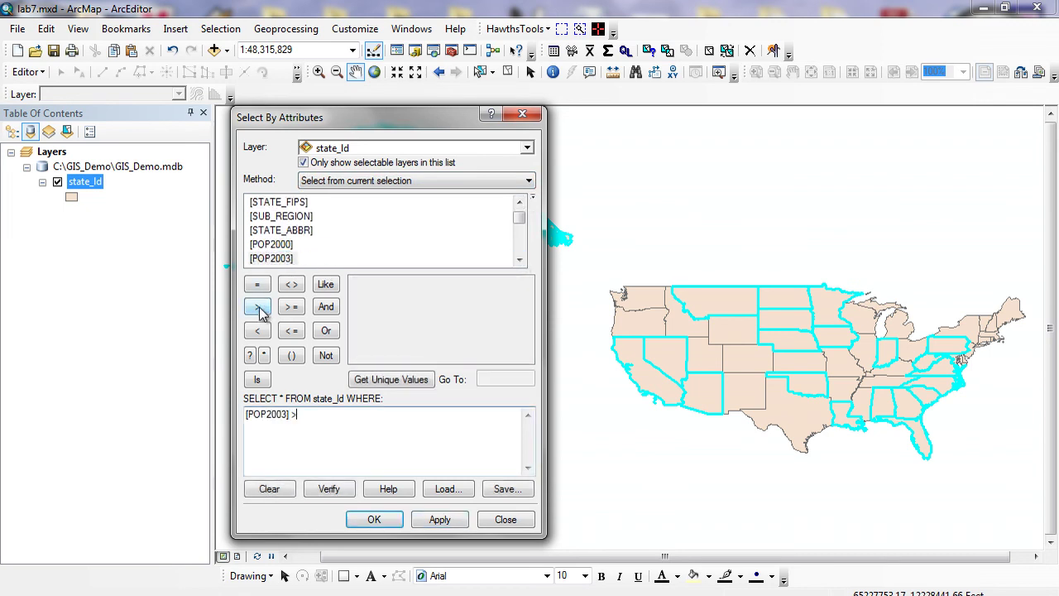
{"action": "type", "text": "10000000"}
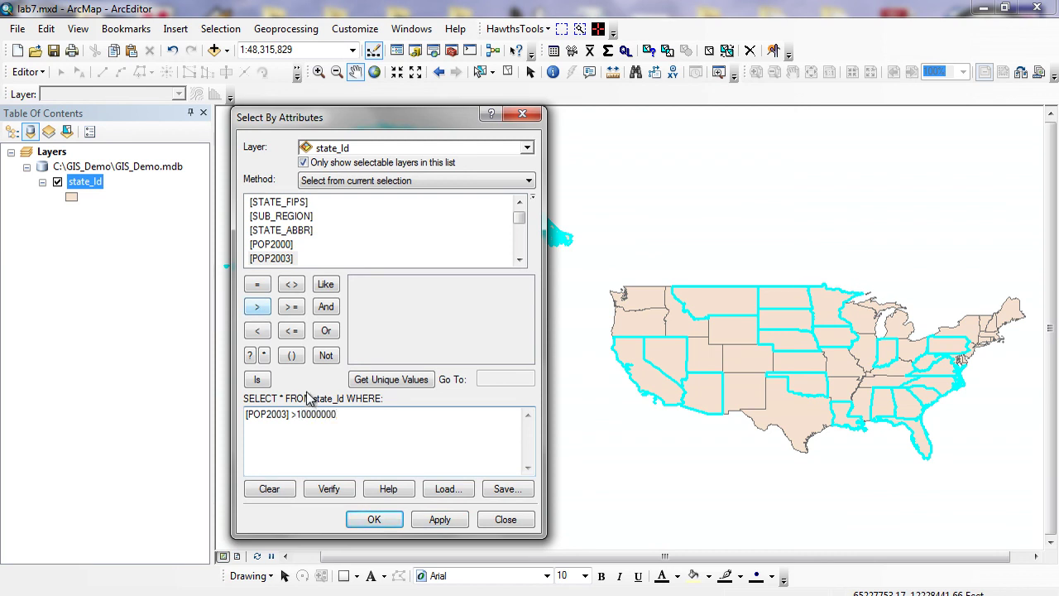
{"action": "left_click", "coordinate": [332, 490]}
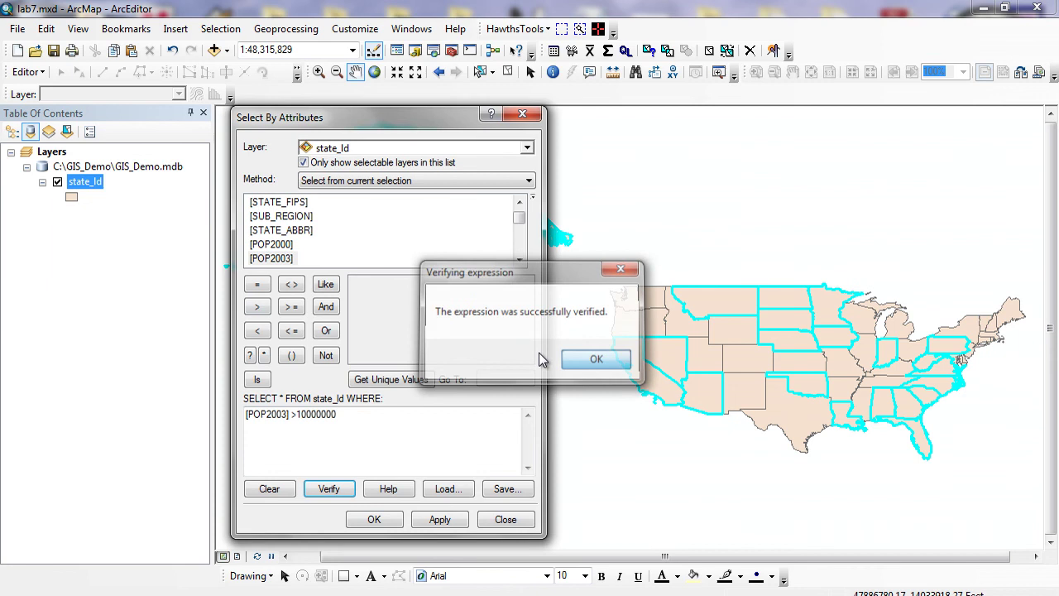
{"action": "left_click", "coordinate": [573, 359]}
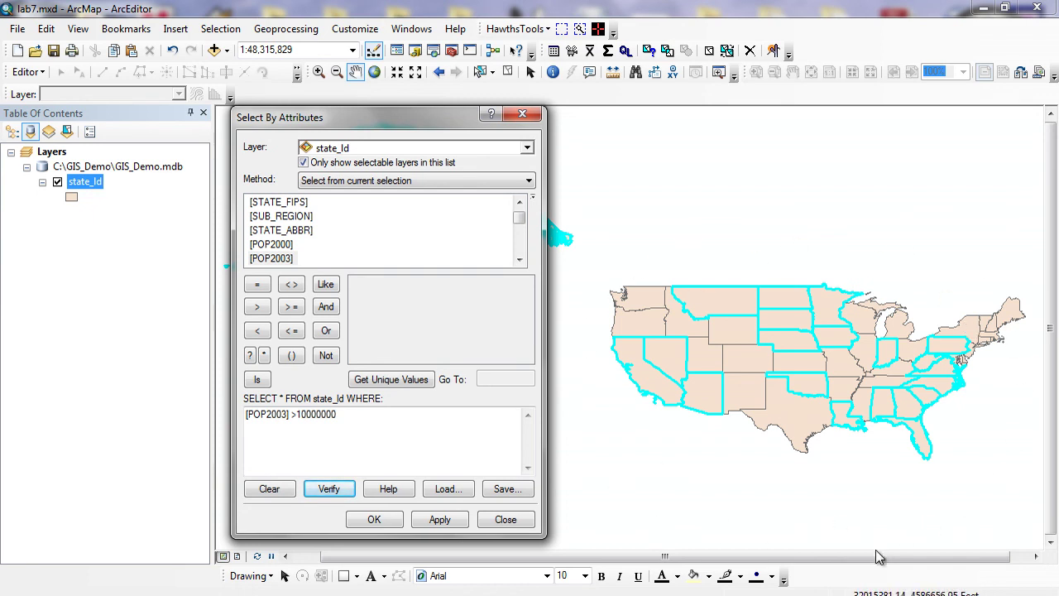
{"action": "left_click", "coordinate": [431, 521]}
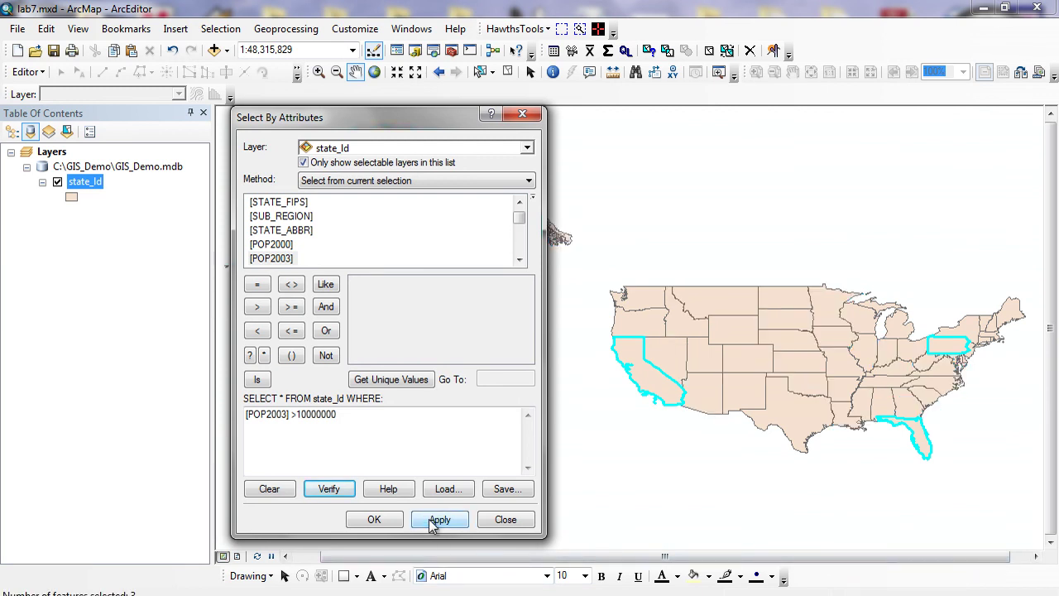